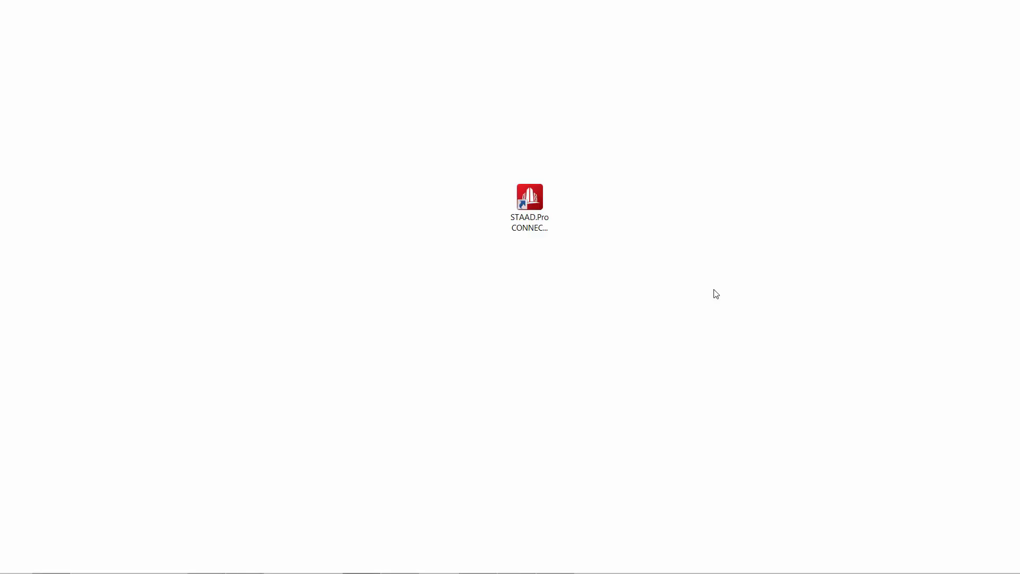
Launch STAAD.Pro CONNECT Edition and accept the application configuration with English base units and Y up
{"action": "left_click", "coordinate": [531, 207]}
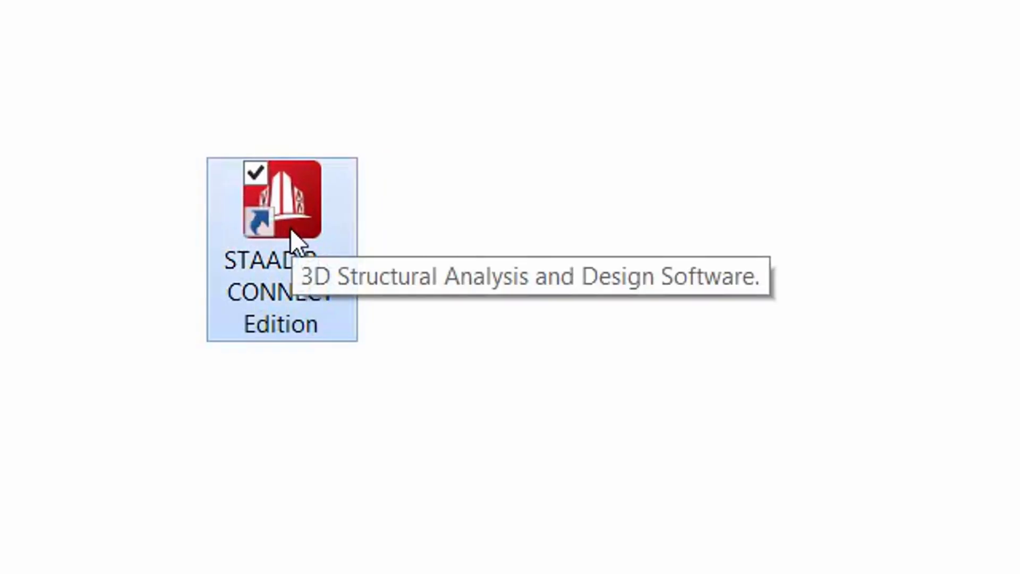
{"action": "double_click", "coordinate": [285, 230]}
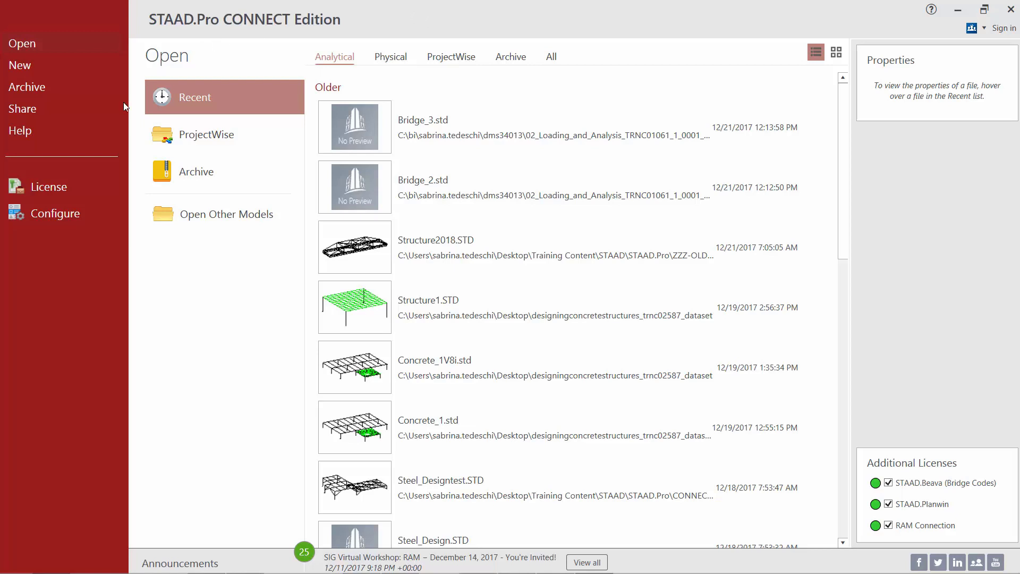
{"action": "left_click", "coordinate": [56, 213]}
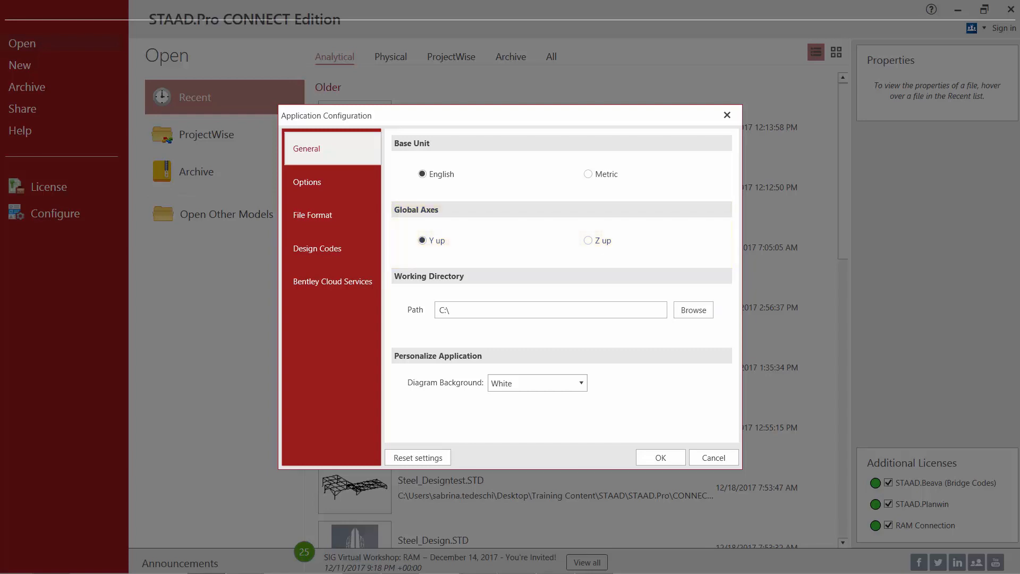
{"action": "left_click", "coordinate": [649, 458]}
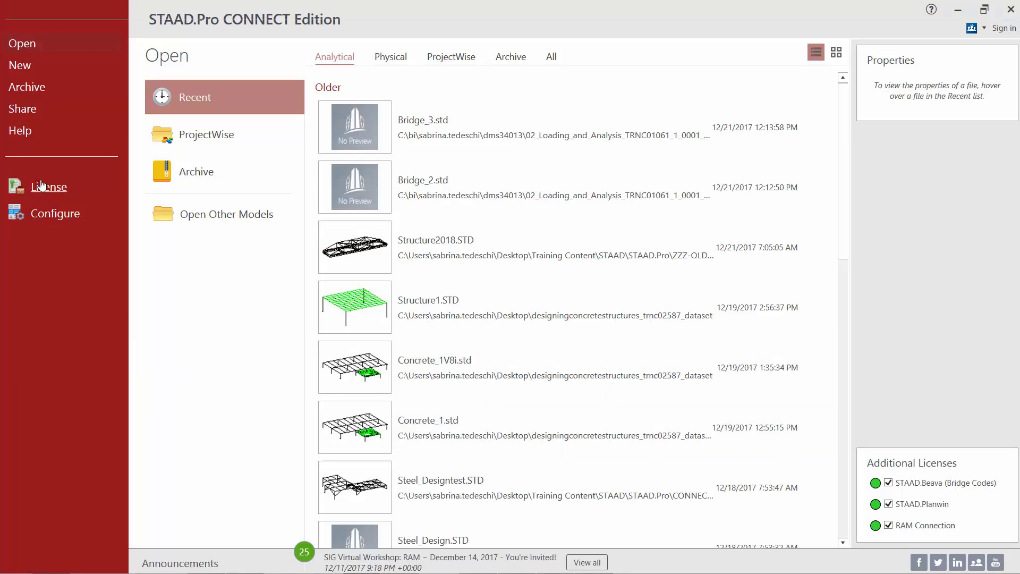
Start a new model and name its file Members_1
{"action": "left_click", "coordinate": [14, 65]}
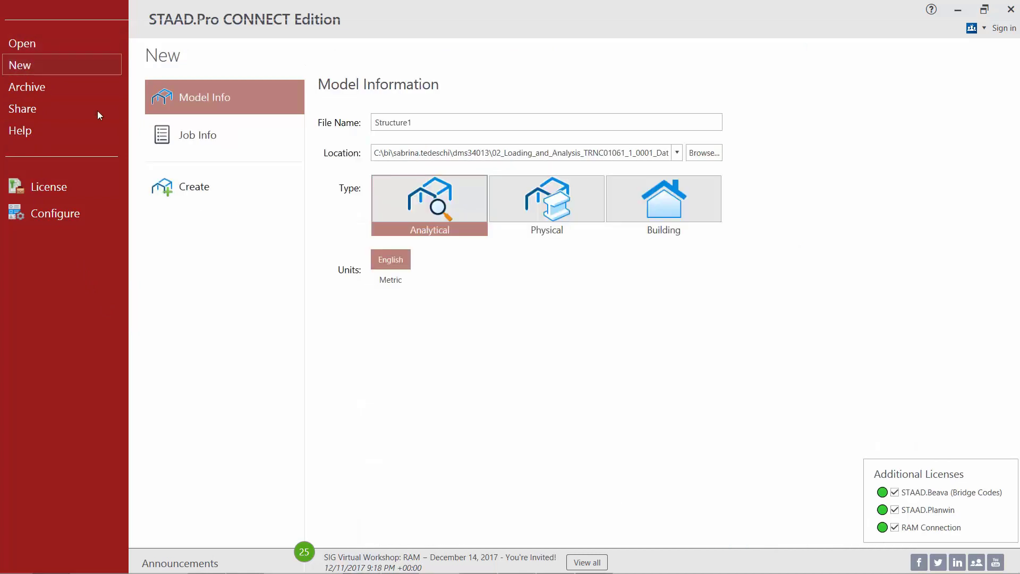
{"action": "left_click", "coordinate": [417, 122]}
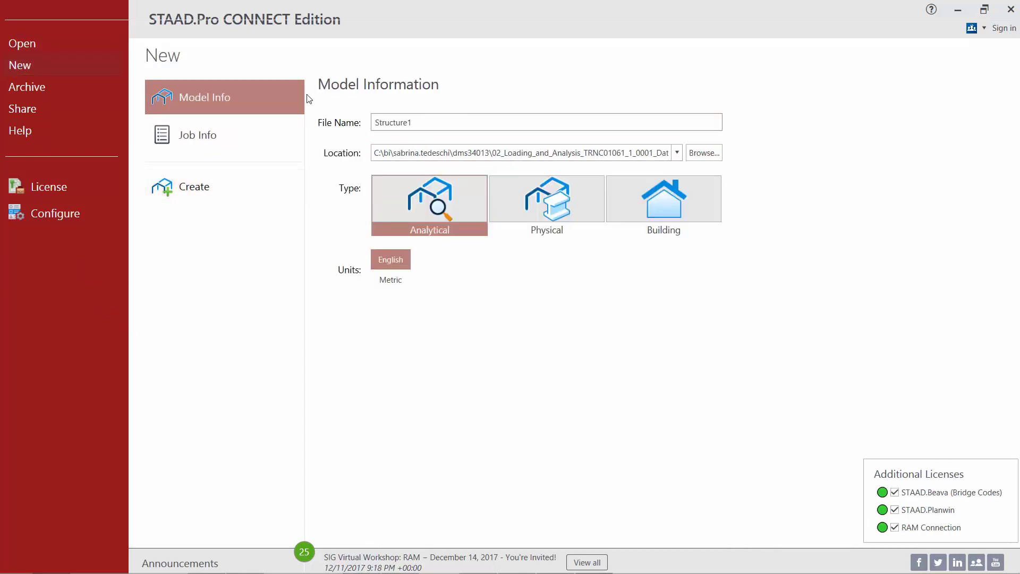
{"action": "left_click", "coordinate": [284, 105]}
{"action": "type", "text": "Members_1"}
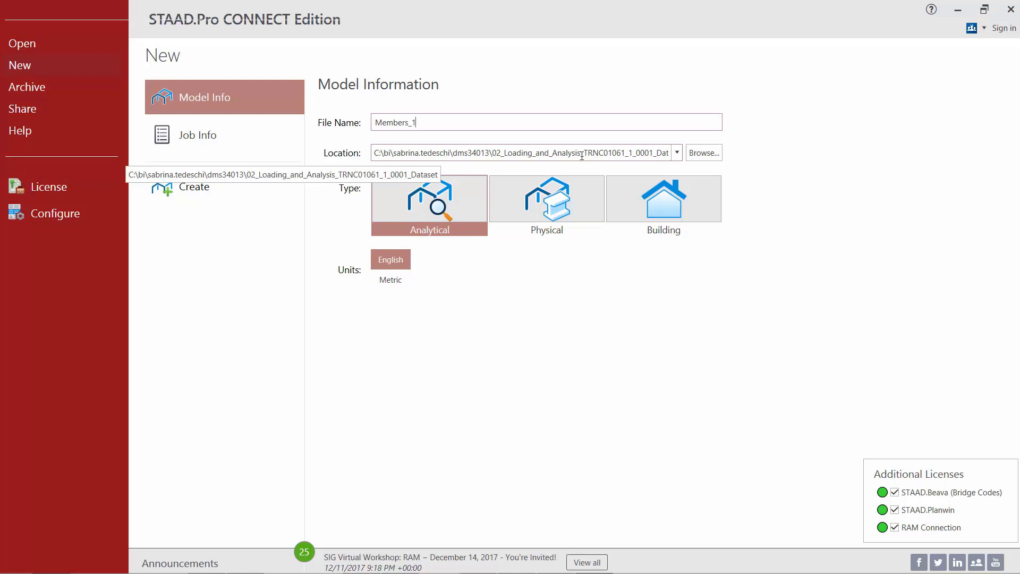
Set the model's save location to a Desktop folder and create it as an Analytical model in English units
{"action": "left_click", "coordinate": [695, 156]}
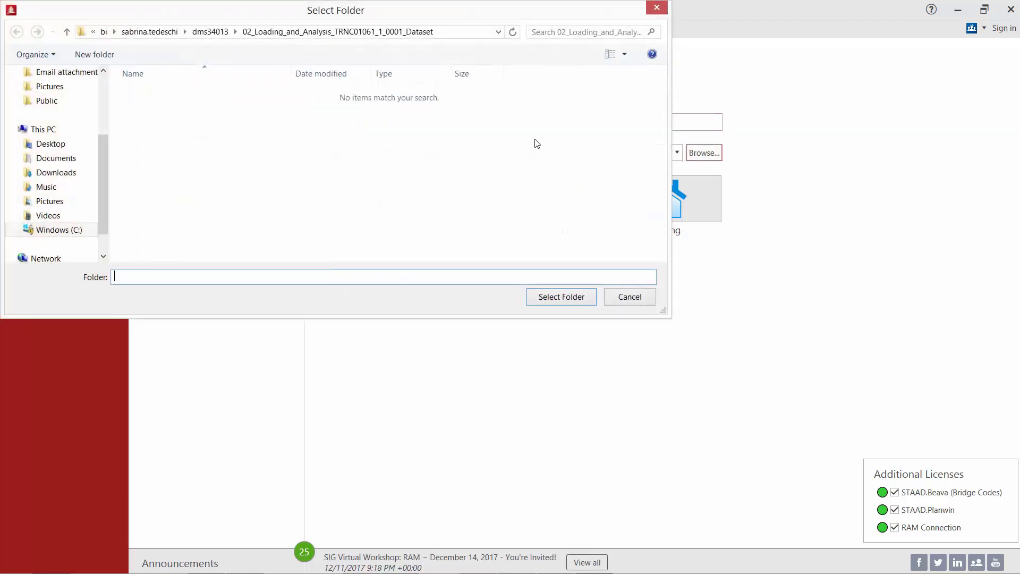
{"action": "left_click", "coordinate": [45, 145]}
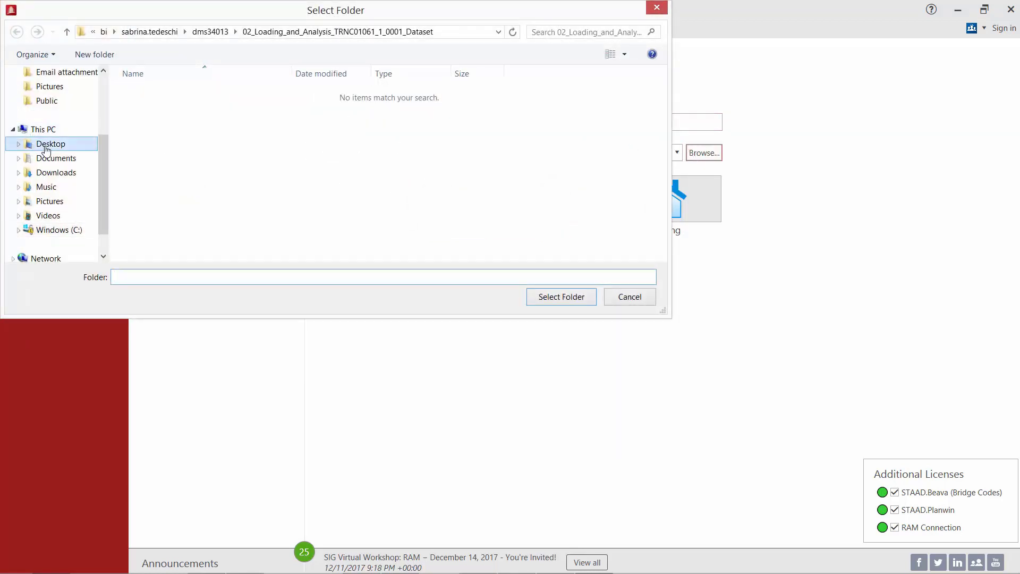
{"action": "left_click", "coordinate": [556, 298]}
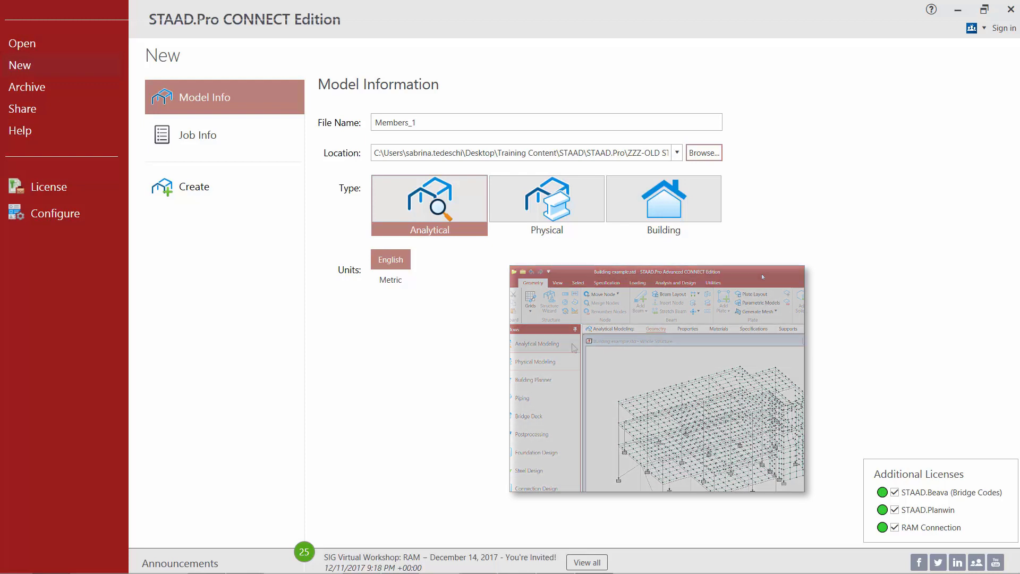
{"action": "left_click", "coordinate": [436, 219]}
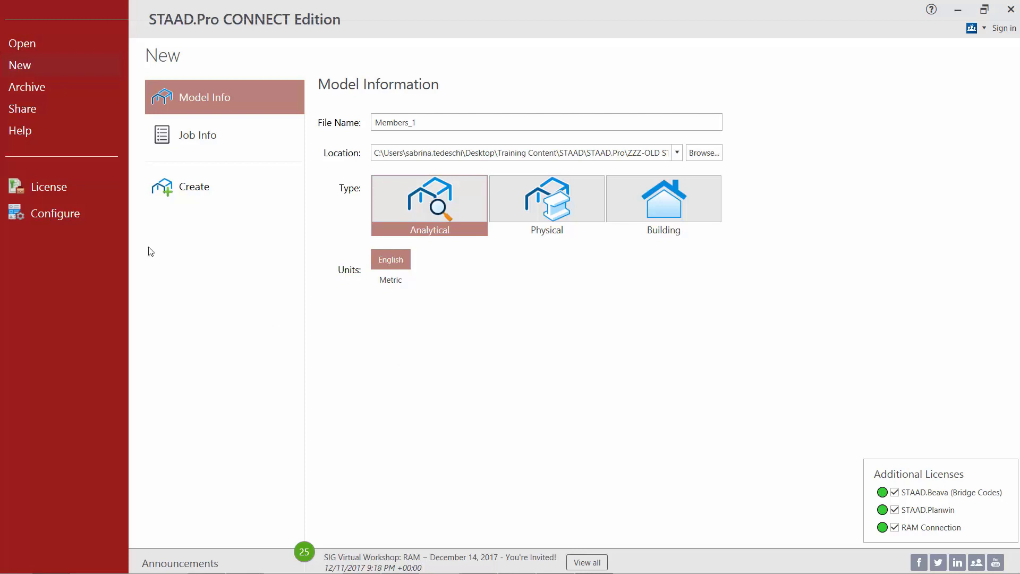
{"action": "left_click", "coordinate": [173, 186]}
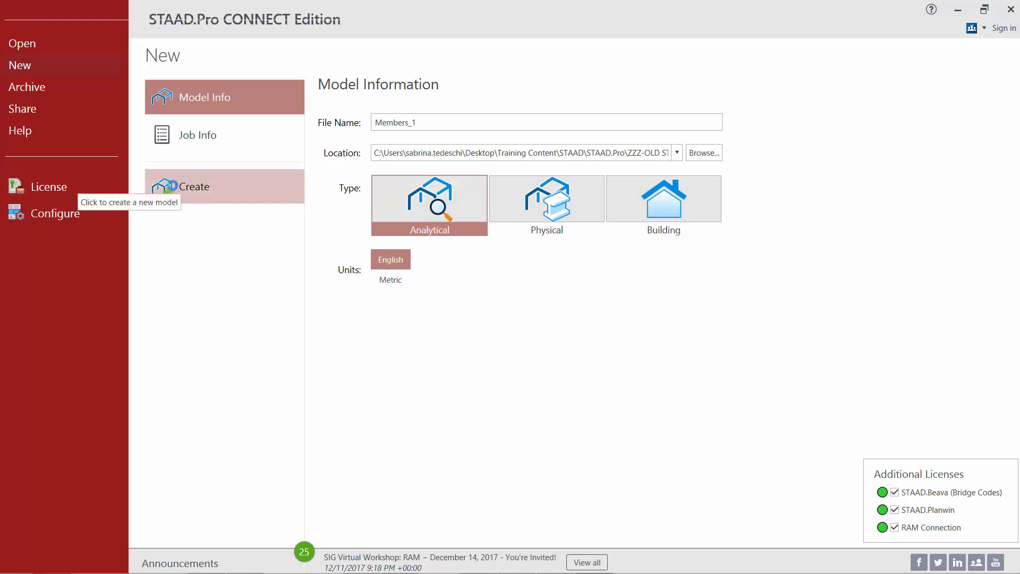
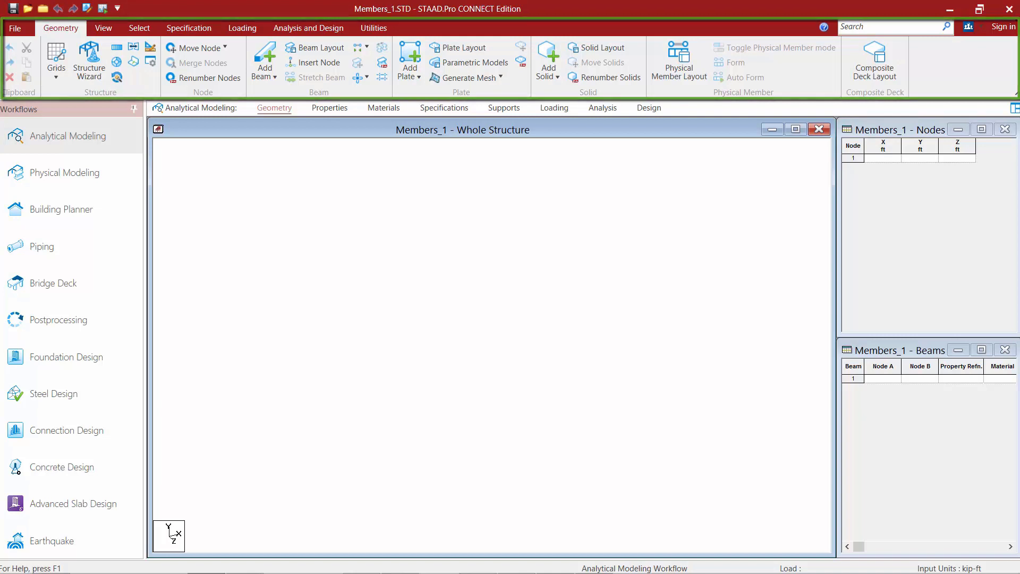
View the new model's job, file and geometry information, and return to the modeling workspace
{"action": "left_click", "coordinate": [16, 30]}
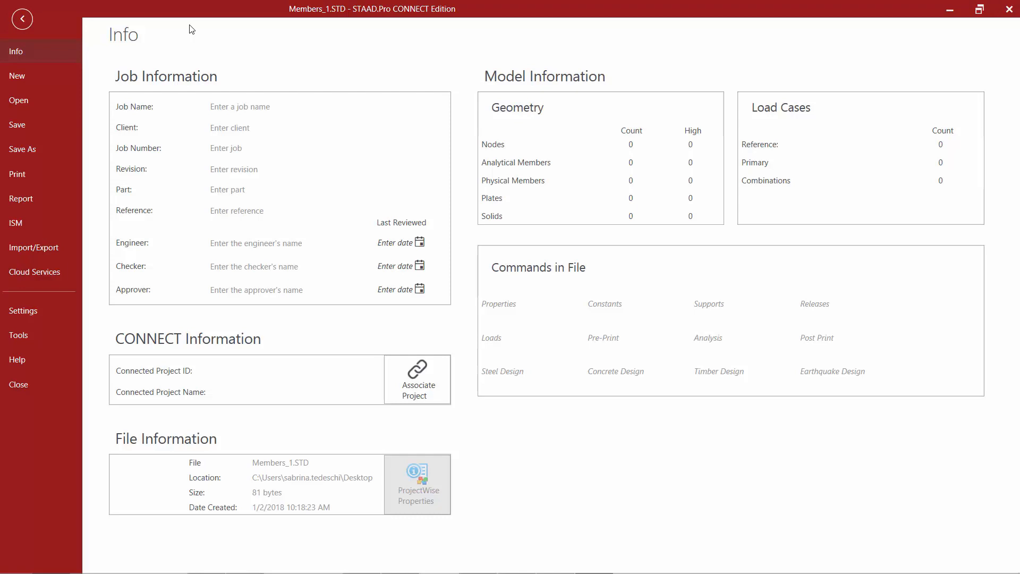
{"action": "left_click", "coordinate": [22, 19]}
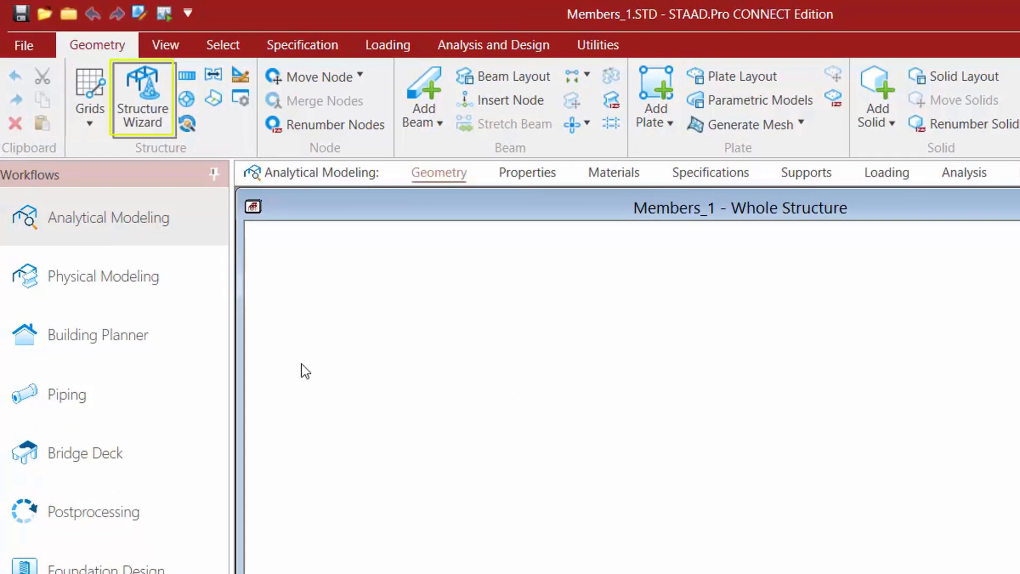
Open the Structure Wizard and start a Lattice Truss prototype from the Truss Models
{"action": "left_click", "coordinate": [148, 119]}
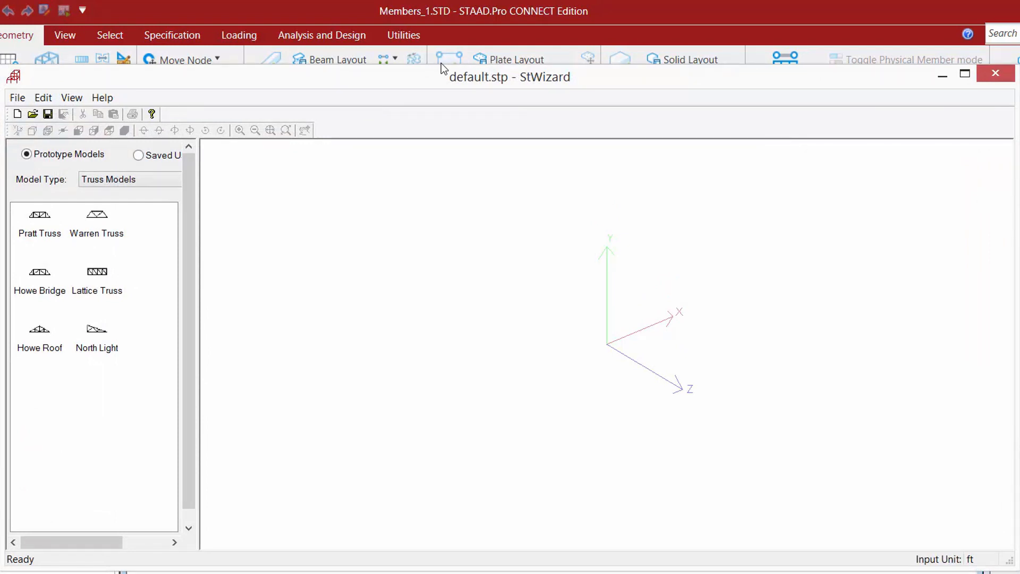
{"action": "left_click", "coordinate": [111, 179]}
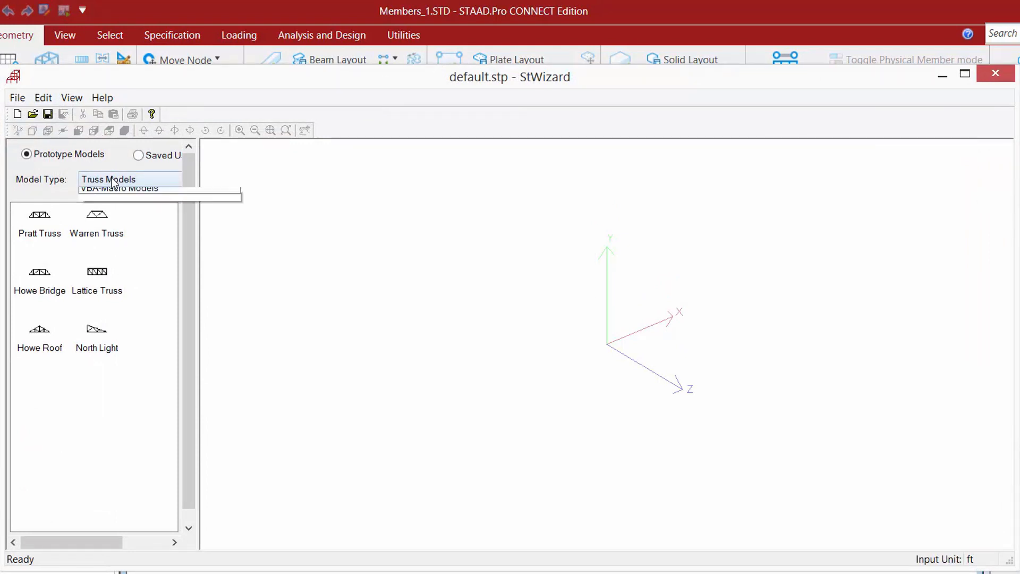
{"action": "left_click", "coordinate": [147, 178]}
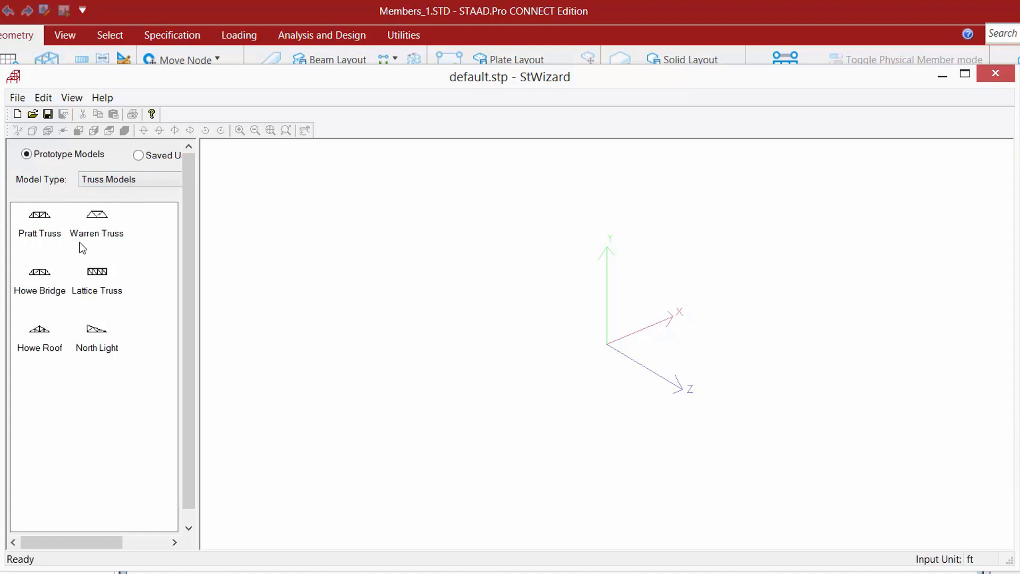
{"action": "left_click", "coordinate": [98, 282]}
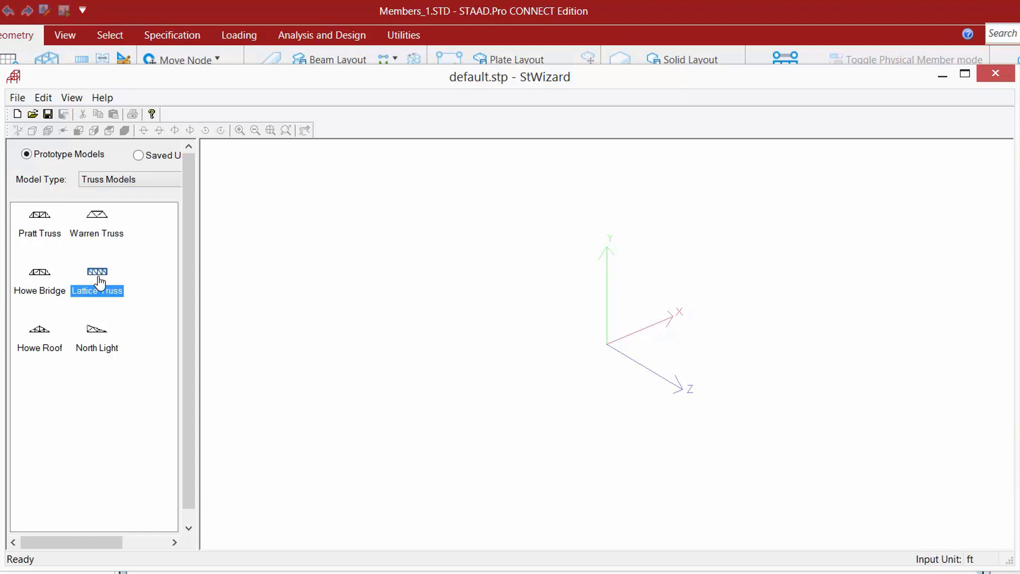
{"action": "double_click", "coordinate": [99, 283]}
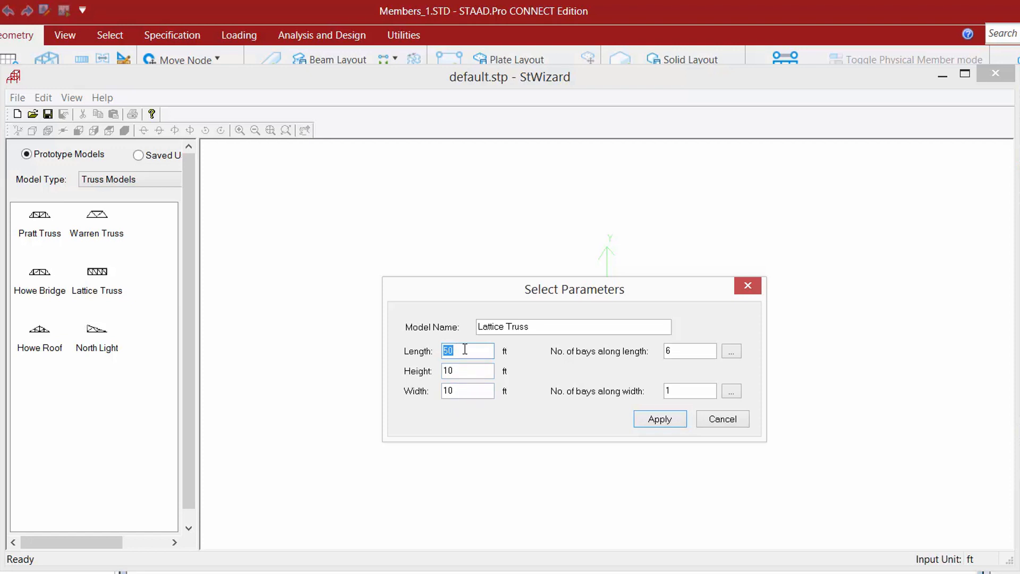
Set the lattice truss length to 19.5 ft, height to 0.75 ft and width to 0 ft
{"action": "type", "text": "19.5"}
{"action": "double_click", "coordinate": [453, 370]}
{"action": "type", "text": "0.75"}
{"action": "left_click", "coordinate": [460, 391]}
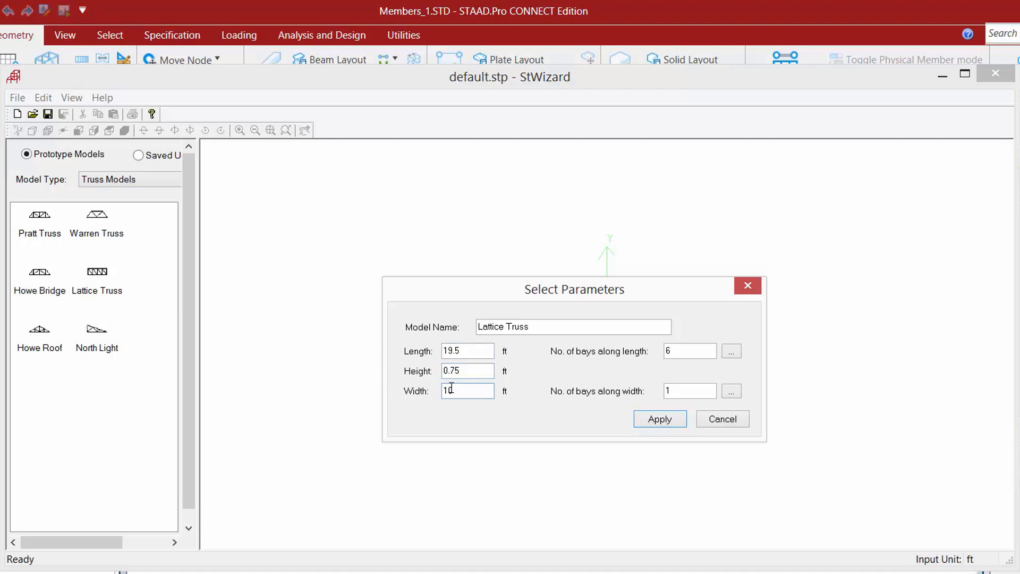
{"action": "key", "text": "shift+Home"}
{"action": "type", "text": "0"}
Set the truss to 26 bays along the length and 0 bays along the width
{"action": "left_click", "coordinate": [680, 351]}
{"action": "left_click_drag", "start_coordinate": [678, 352], "coordinate": [648, 353]}
{"action": "type", "text": "26"}
{"action": "left_click", "coordinate": [682, 392]}
{"action": "left_click_drag", "start_coordinate": [682, 392], "coordinate": [646, 394]}
{"action": "type", "text": "0"}
Check the individual bay lengths and apply the parameters to generate the lattice truss
{"action": "left_click", "coordinate": [731, 351]}
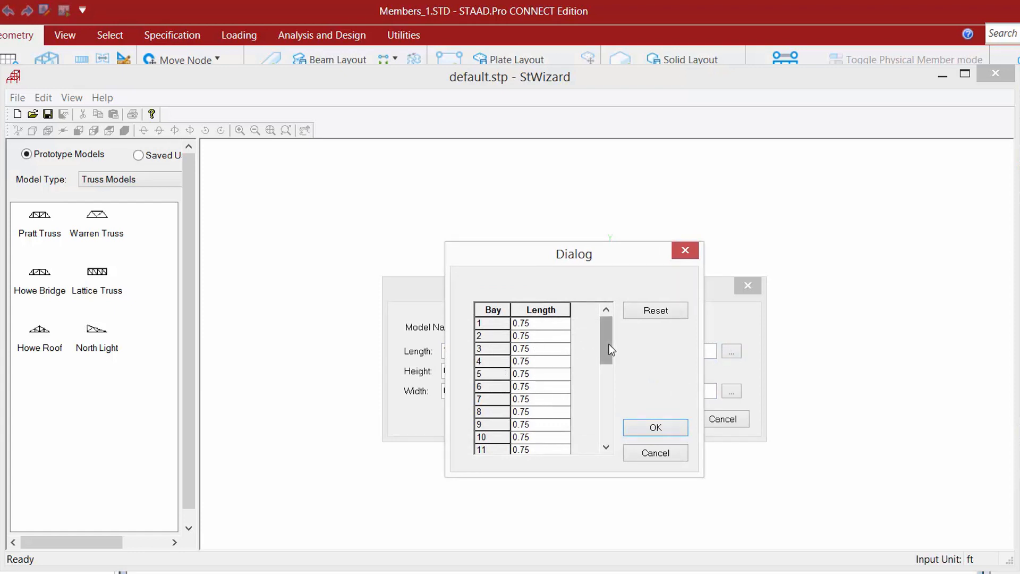
{"action": "left_click_drag", "start_coordinate": [609, 348], "coordinate": [605, 425]}
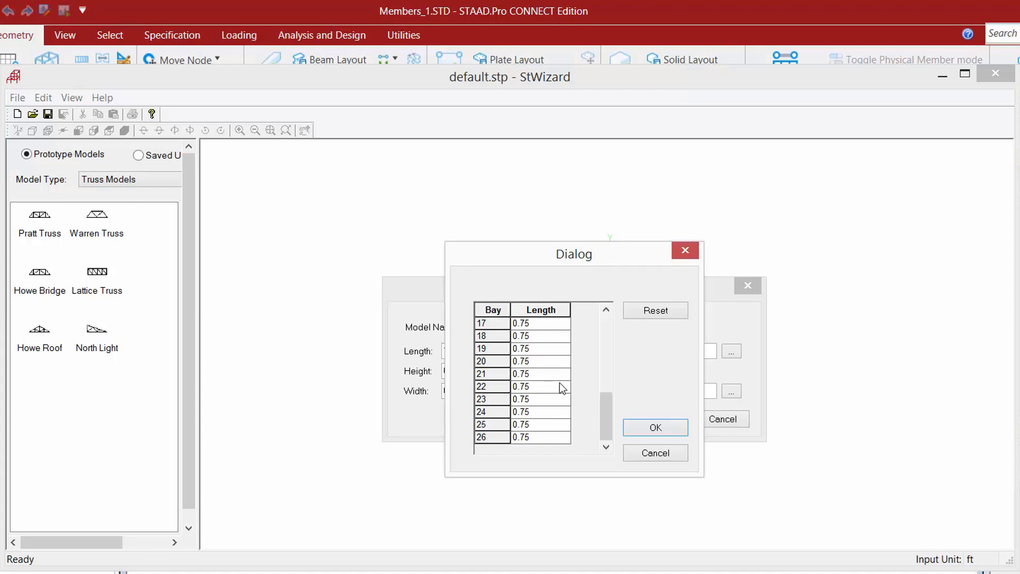
{"action": "left_click", "coordinate": [655, 426]}
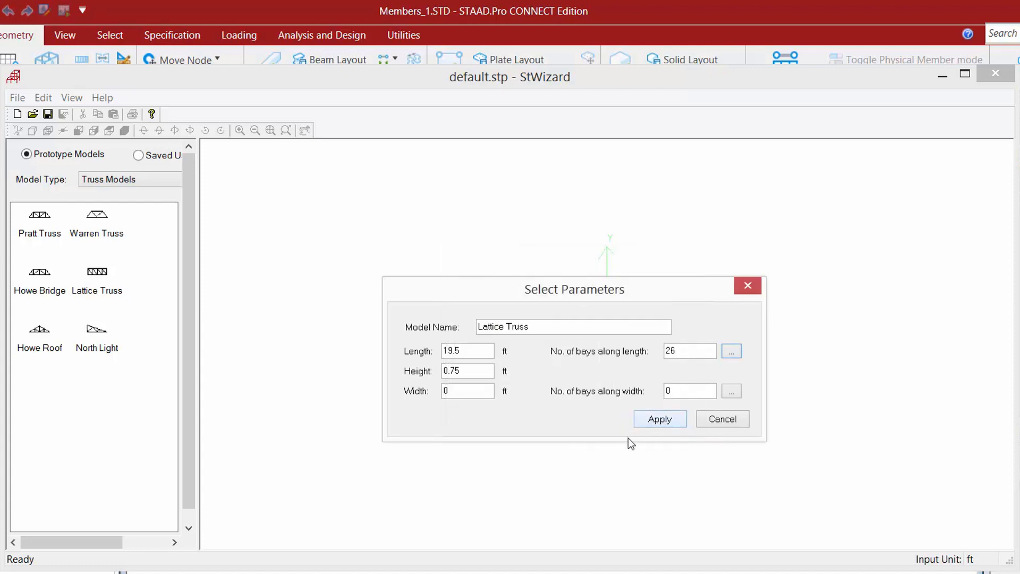
{"action": "left_click", "coordinate": [652, 419]}
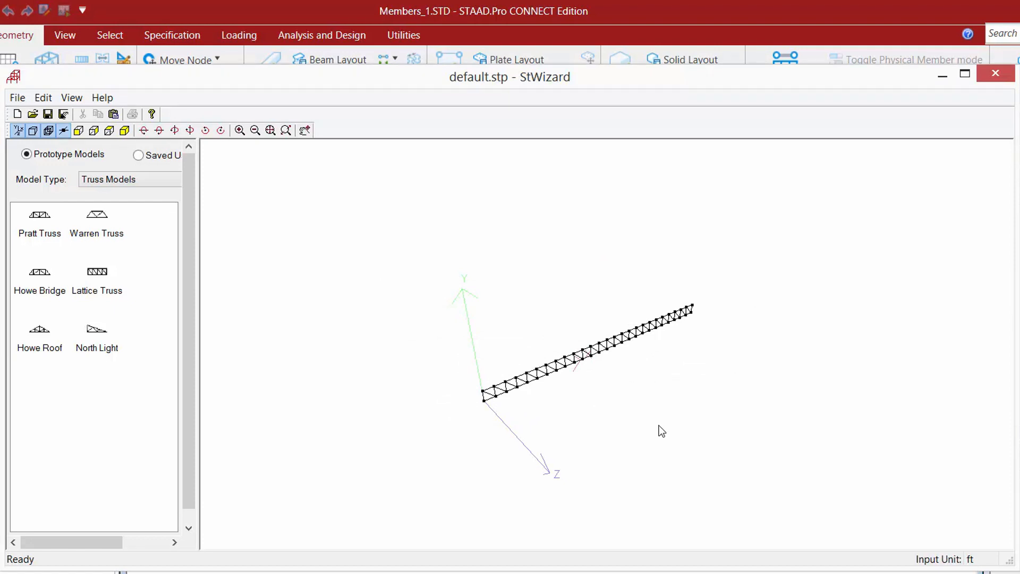
Inspect the generated truss from another angle and review its parameters without changing them
{"action": "right_click", "coordinate": [644, 384]}
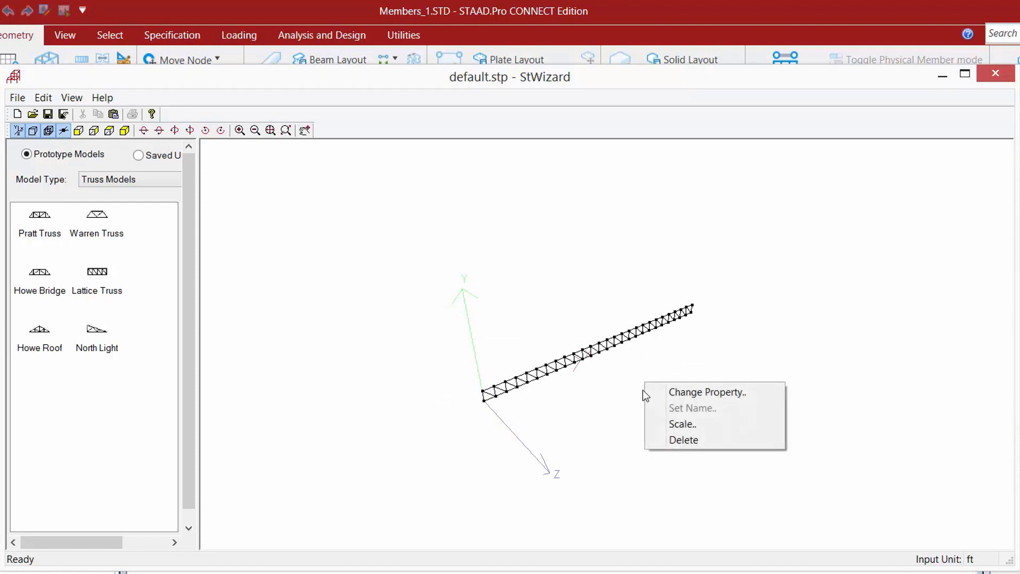
{"action": "left_click", "coordinate": [626, 392]}
{"action": "left_click_drag", "start_coordinate": [622, 408], "coordinate": [477, 424]}
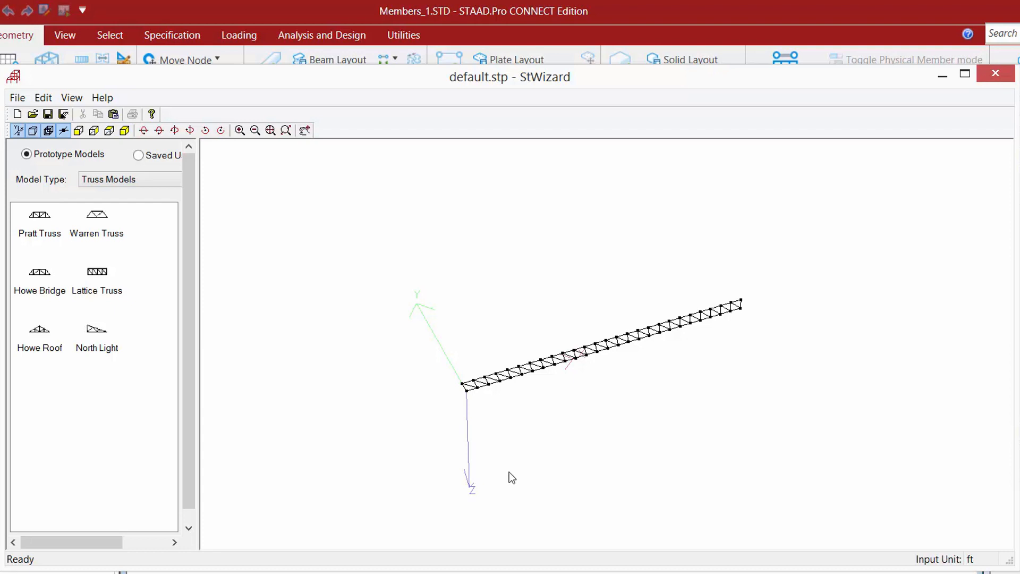
{"action": "double_click", "coordinate": [519, 413]}
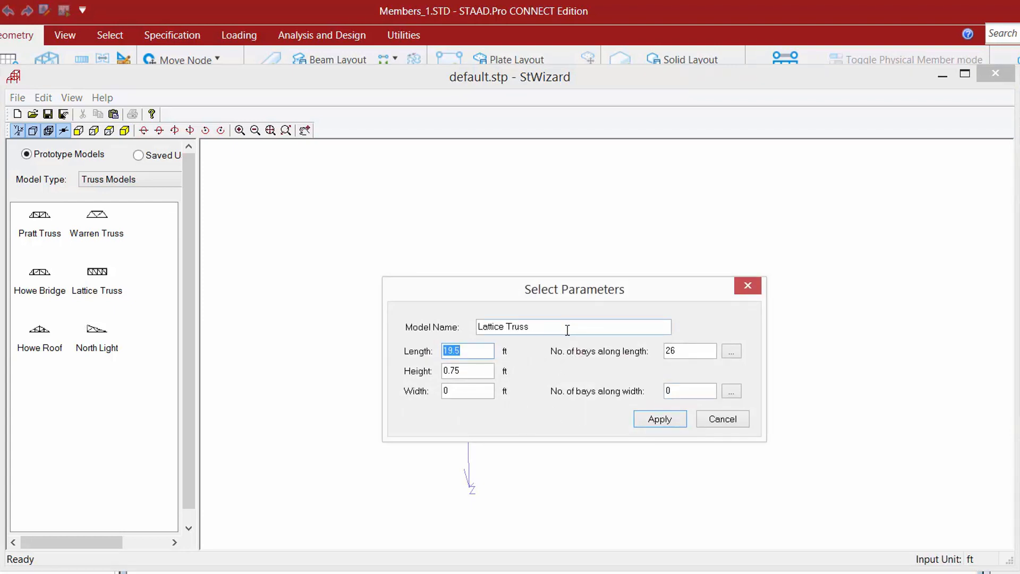
{"action": "left_click", "coordinate": [715, 419]}
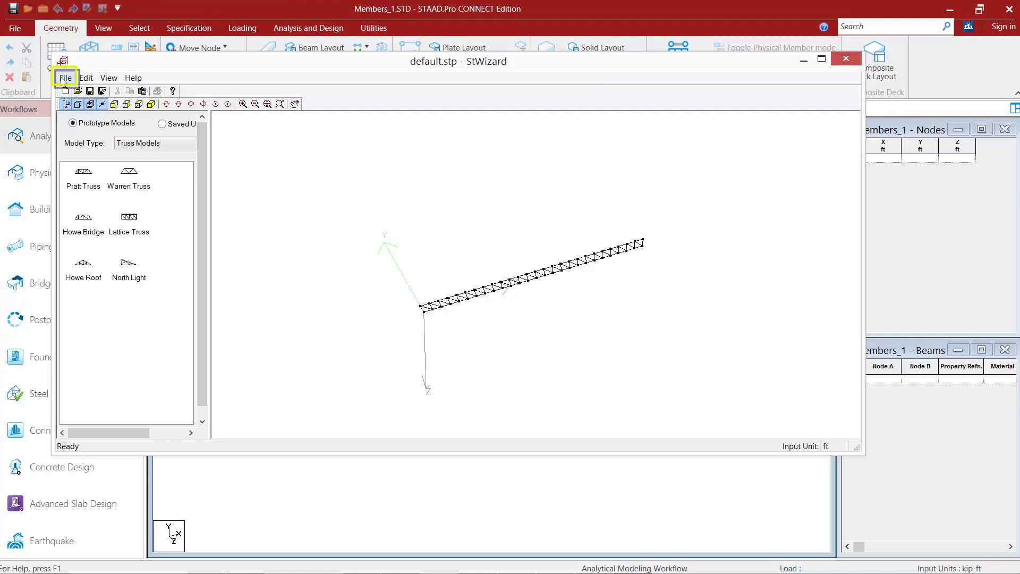
Merge the truss prototype into the STAAD.Pro model at X, Y and Z offsets of 0 ft
{"action": "left_click", "coordinate": [64, 79]}
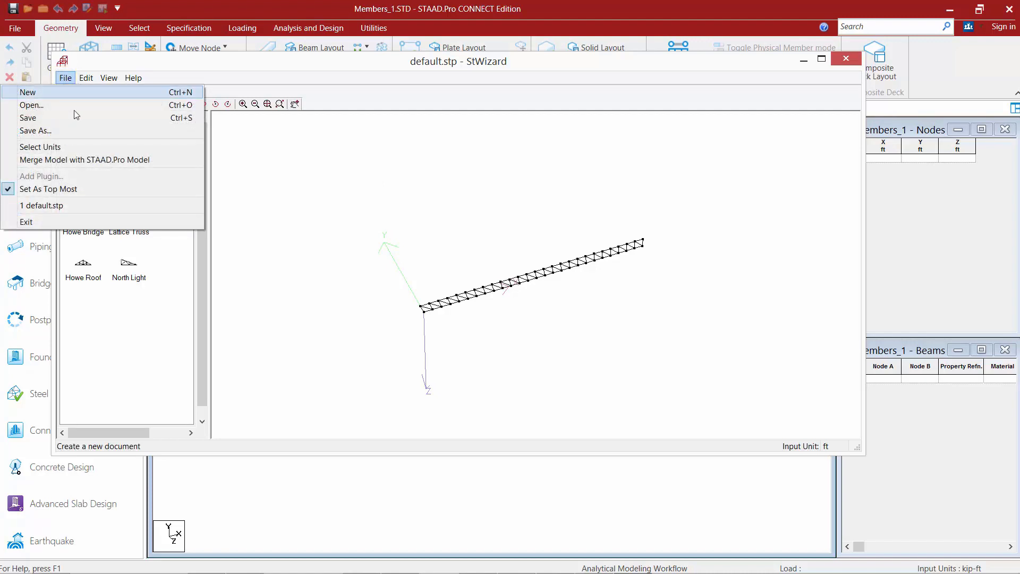
{"action": "left_click", "coordinate": [83, 160]}
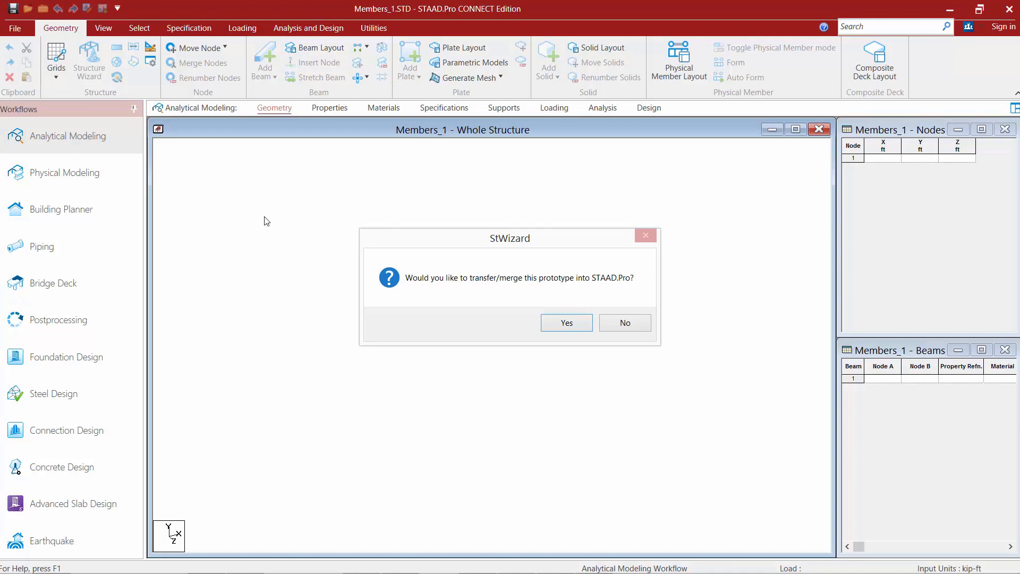
{"action": "left_click", "coordinate": [565, 324]}
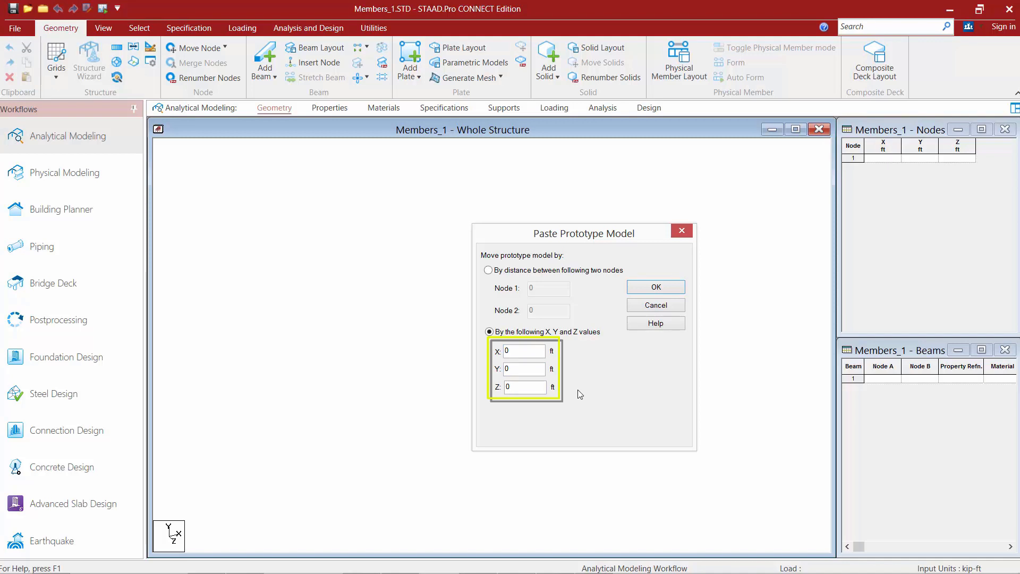
{"action": "left_click", "coordinate": [654, 289]}
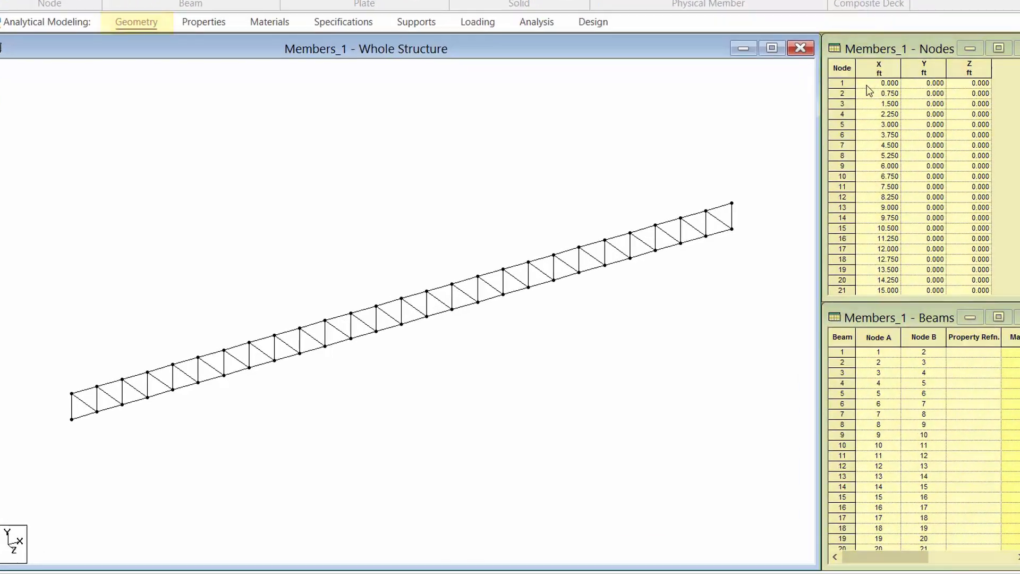
Examine the coordinates of the first two nodes in the Nodes table
{"action": "key", "text": "Right"}
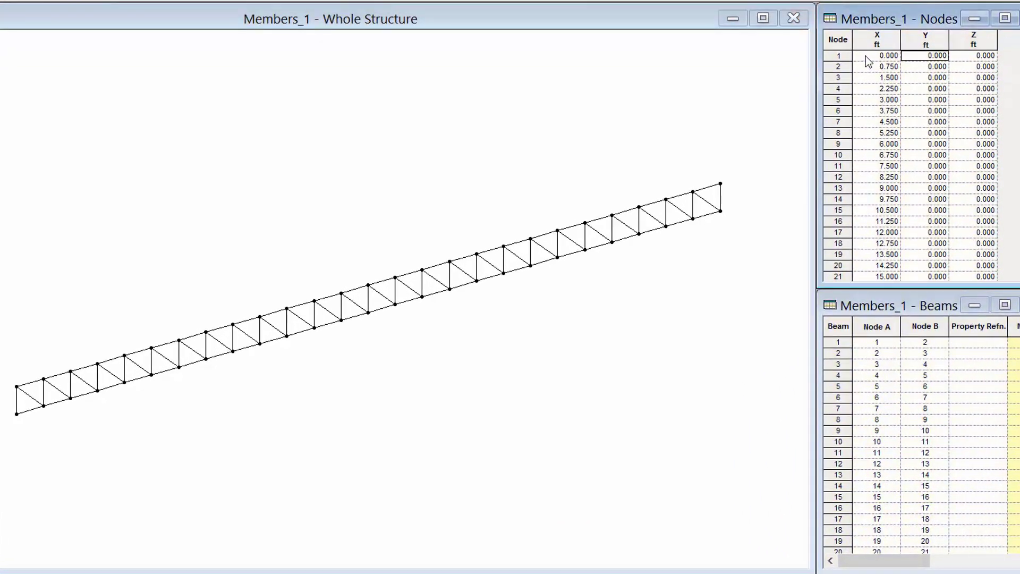
{"action": "key", "text": "Right"}
{"action": "key", "text": "Down"}
{"action": "key", "text": "Left"}
{"action": "key", "text": "Left"}
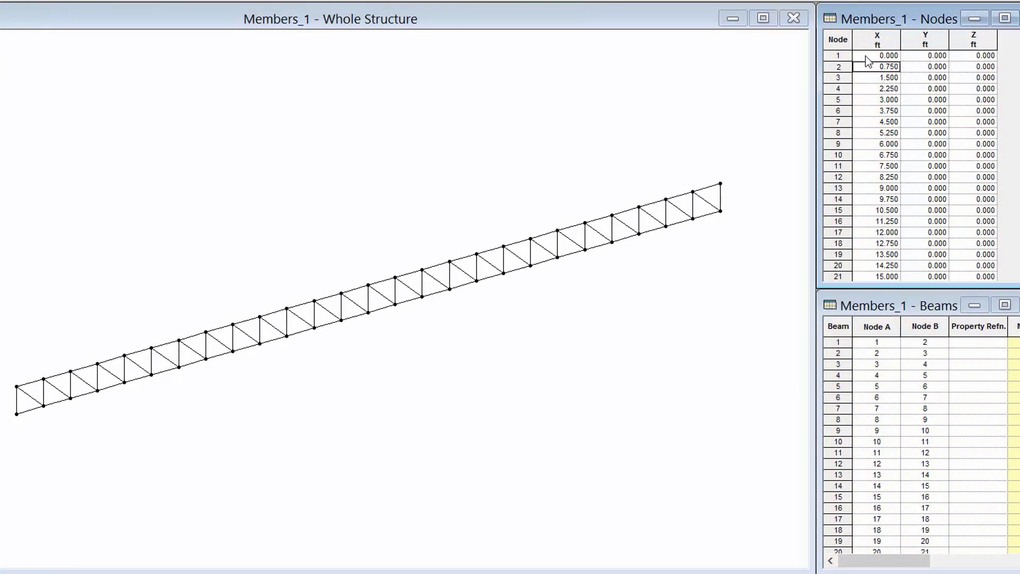
Examine node 3's X coordinate and the end nodes of beam 1 in the tables, and clear the beam highlight
{"action": "key", "text": "Down"}
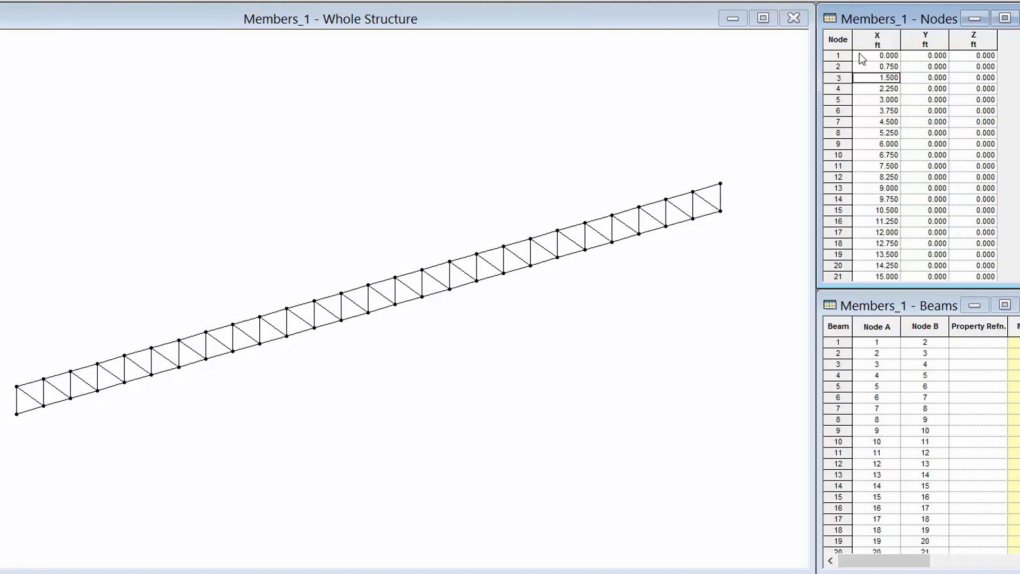
{"action": "left_click", "coordinate": [870, 344]}
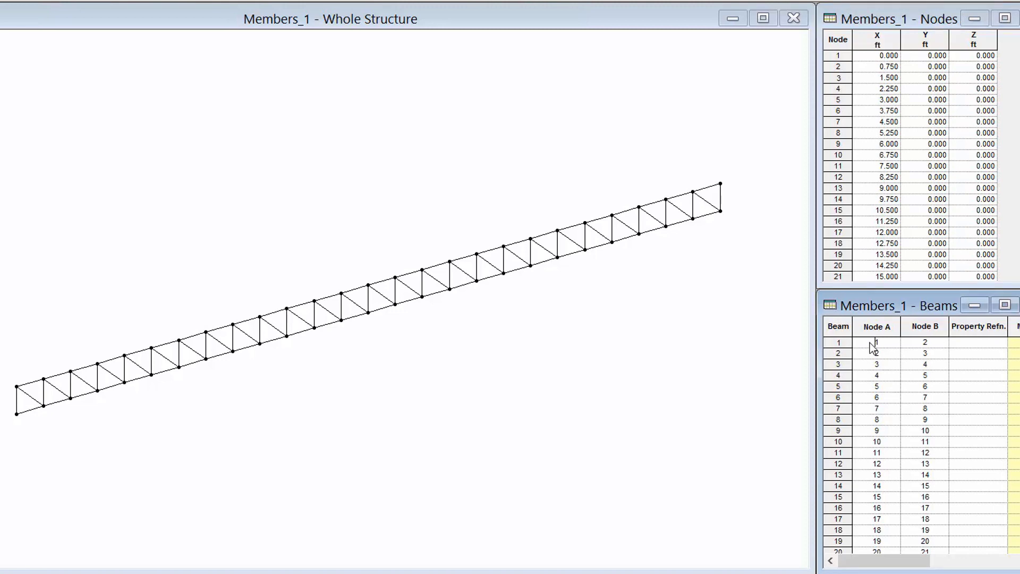
{"action": "left_click", "coordinate": [847, 343]}
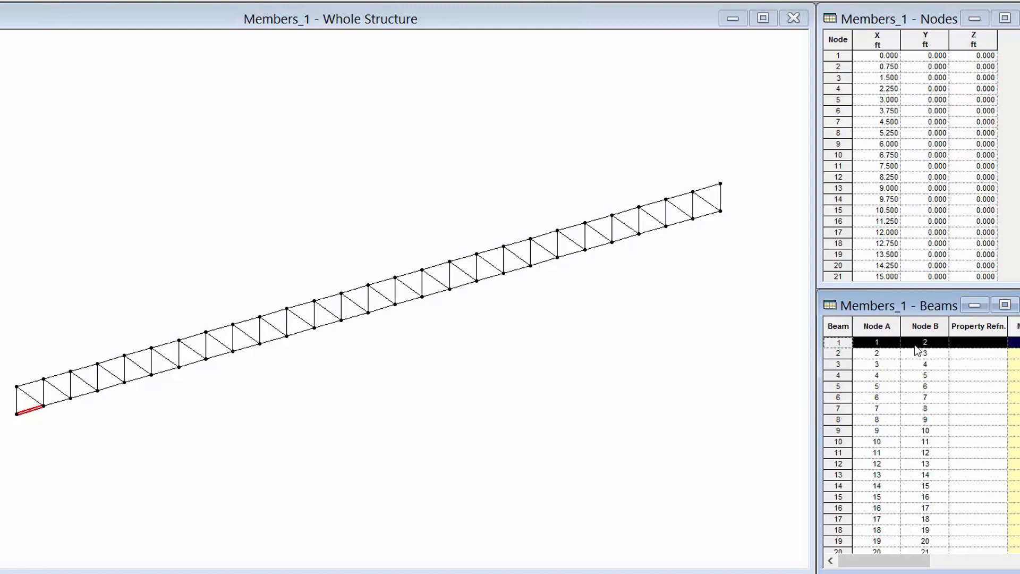
{"action": "left_click", "coordinate": [629, 351]}
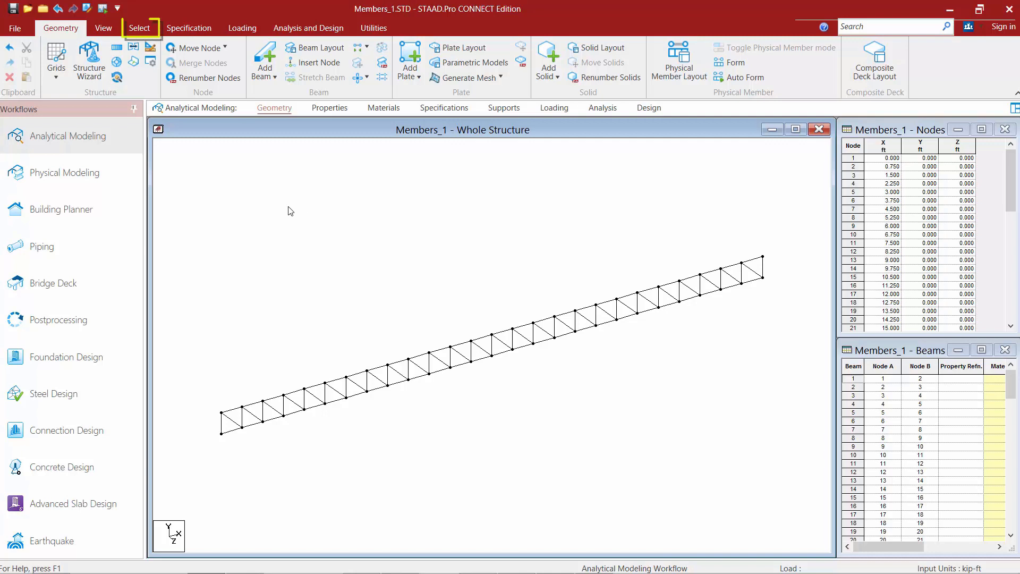
Using the Beam Cursor, window-select the members of ten bays just left of the truss's centre and clear the selection
{"action": "left_click", "coordinate": [139, 28]}
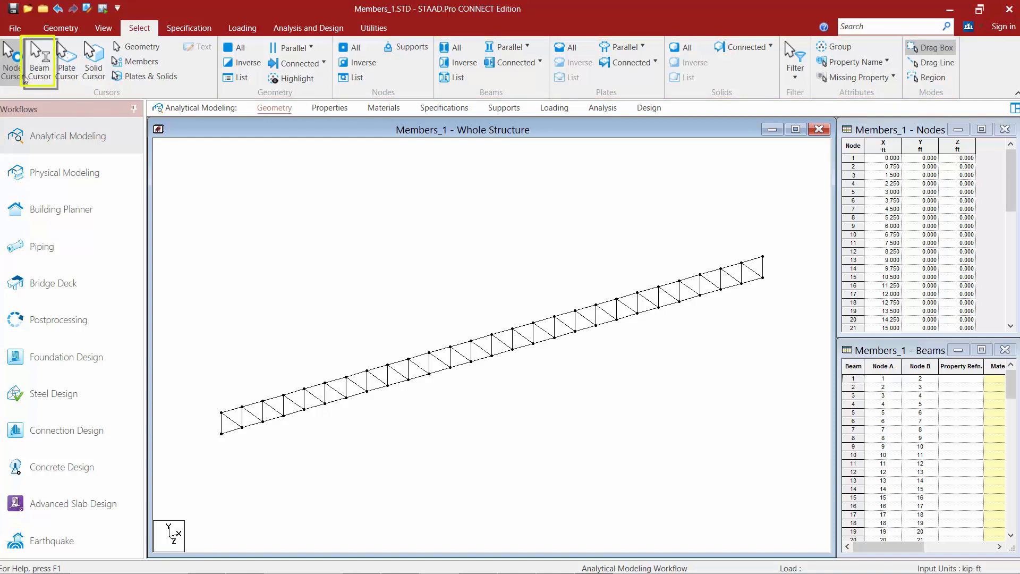
{"action": "left_click", "coordinate": [38, 64]}
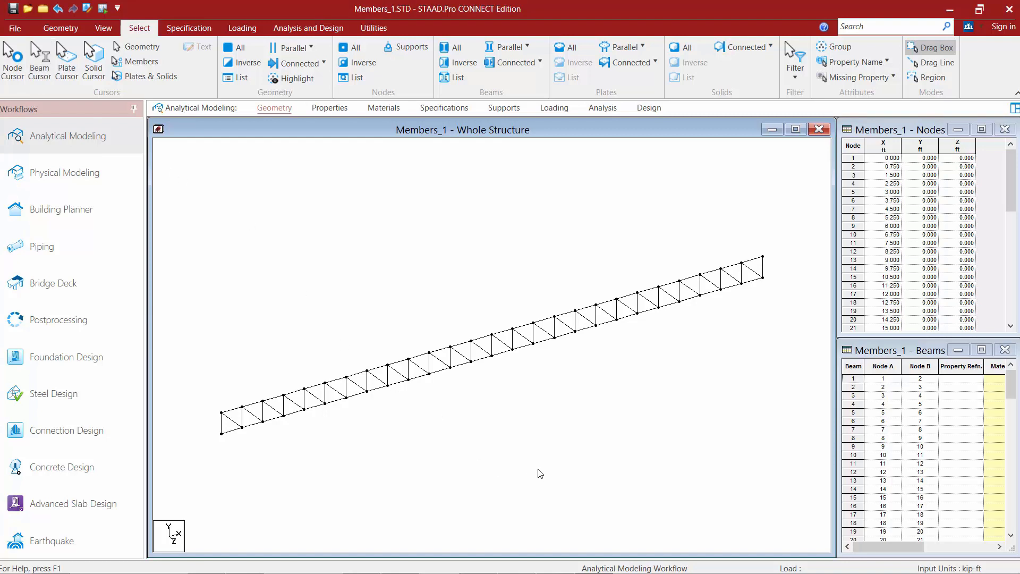
{"action": "left_click_drag", "start_coordinate": [537, 470], "coordinate": [326, 333]}
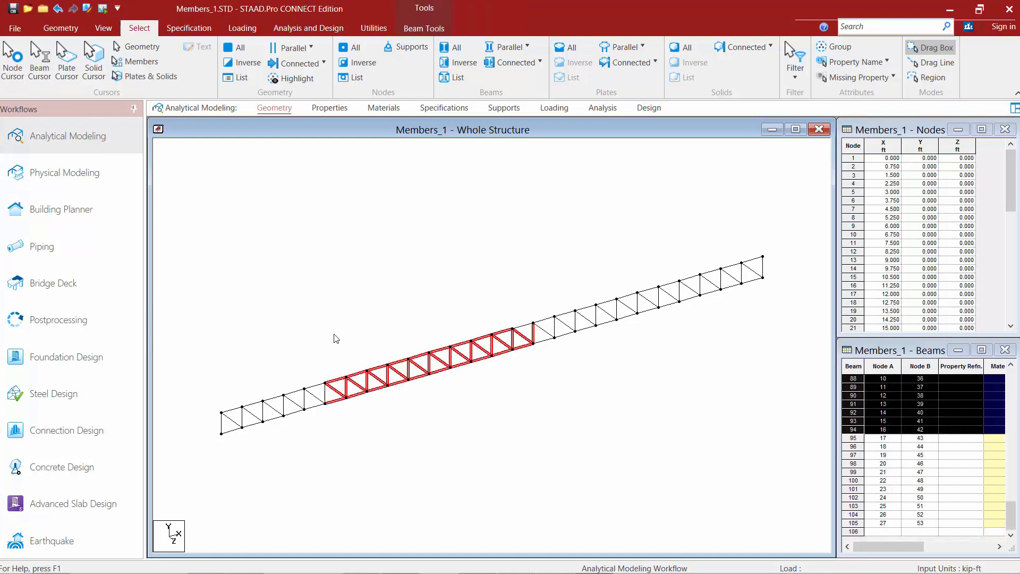
{"action": "left_click", "coordinate": [336, 340]}
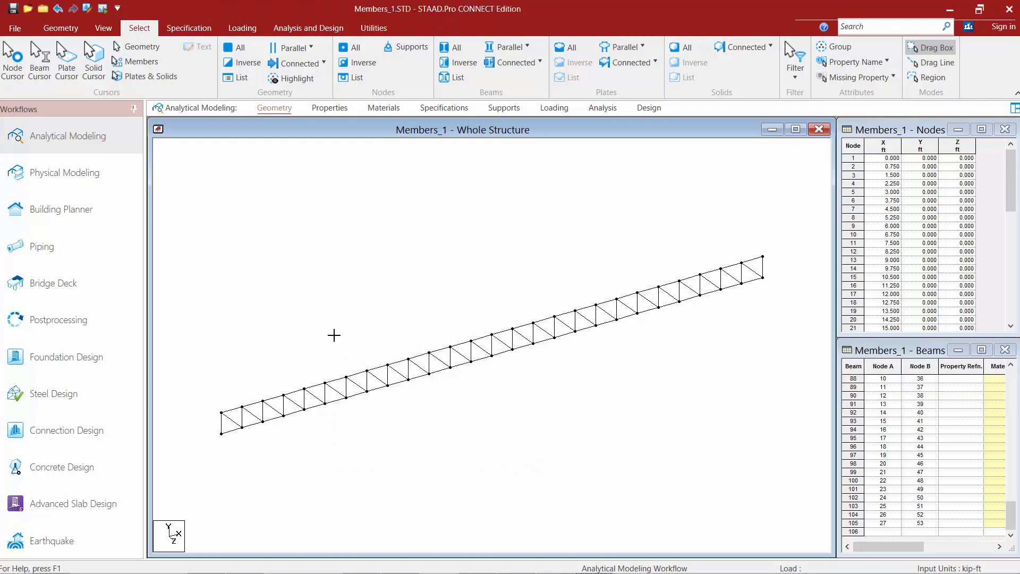
Select a single top chord member and a single diagonal of the truss individually, and clear the selection
{"action": "left_click", "coordinate": [336, 380]}
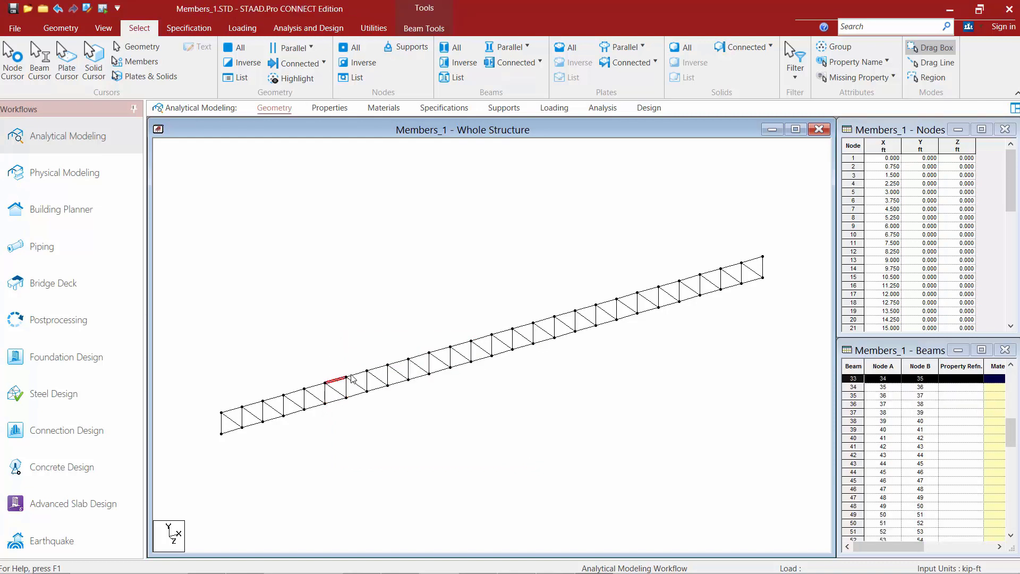
{"action": "left_click", "coordinate": [399, 375]}
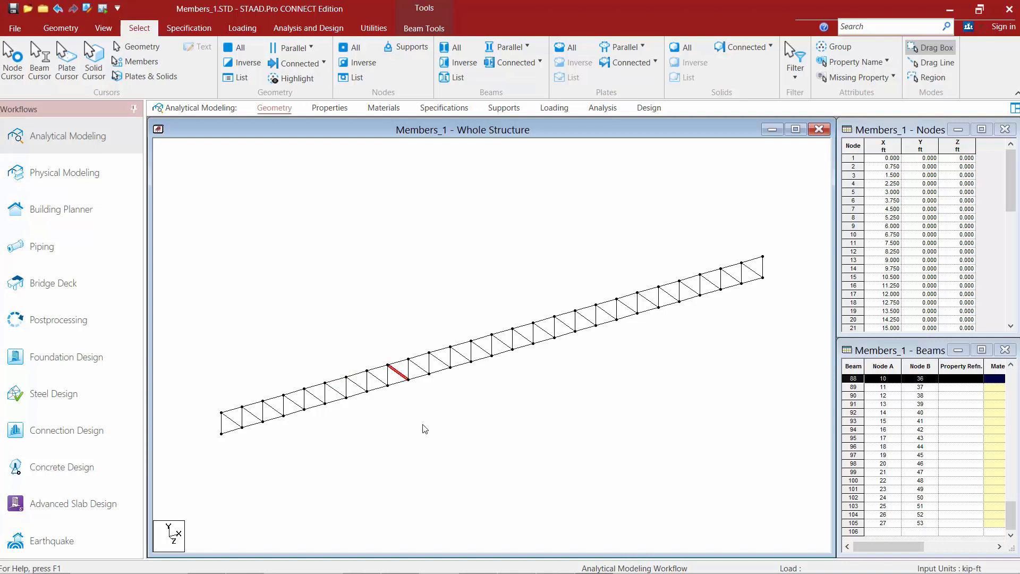
{"action": "left_click", "coordinate": [398, 429]}
Window-select members at both truss ends and in the middle together, remove members of one middle bay from the selection, and clear it
{"action": "left_click_drag", "start_coordinate": [412, 457], "coordinate": [191, 323]}
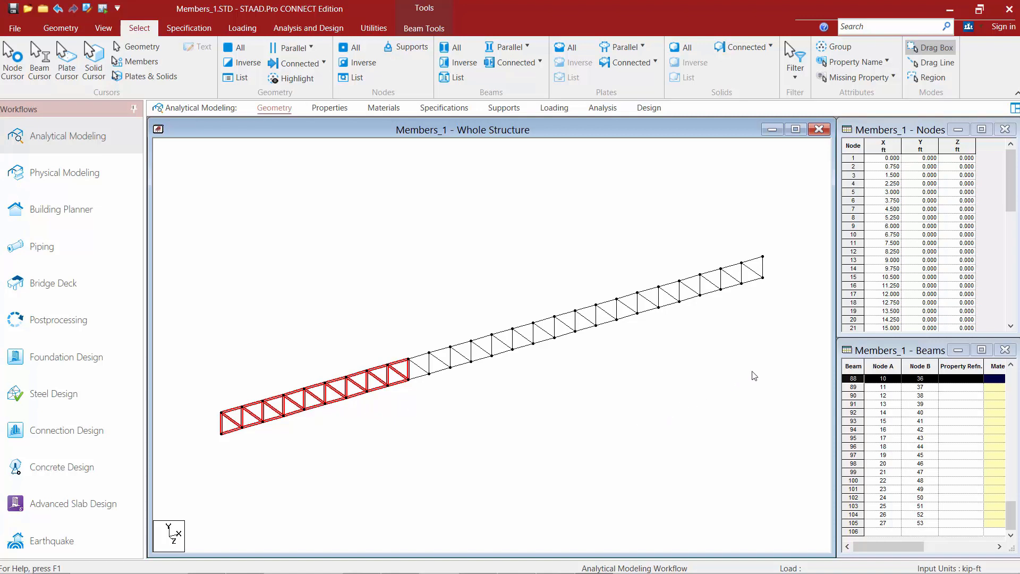
{"action": "mouse_move", "coordinate": [784, 362]}
{"action": "left_mouse_down"}
{"action": "mouse_move", "coordinate": [623, 269]}
{"action": "mouse_move", "coordinate": [610, 234]}
{"action": "left_mouse_up"}
{"action": "left_click_drag", "start_coordinate": [558, 365], "coordinate": [448, 265]}
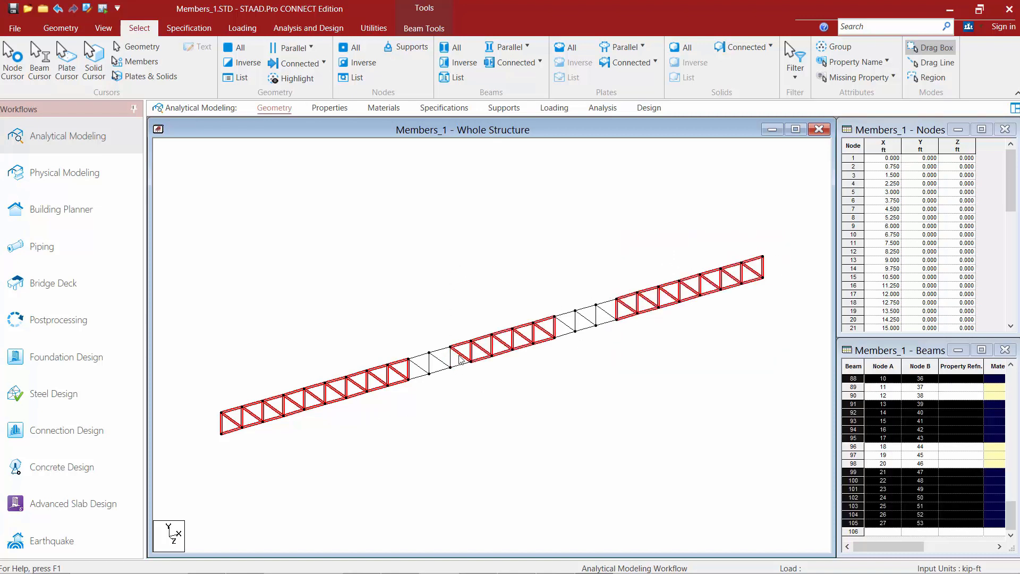
{"action": "left_click", "coordinate": [460, 359], "text": "ctrl"}
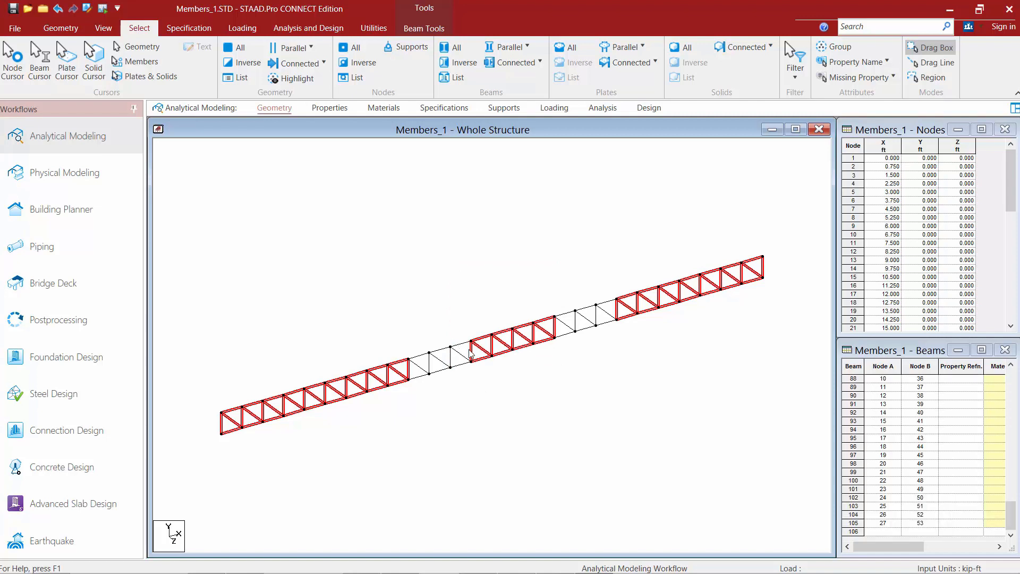
{"action": "left_click", "coordinate": [492, 399]}
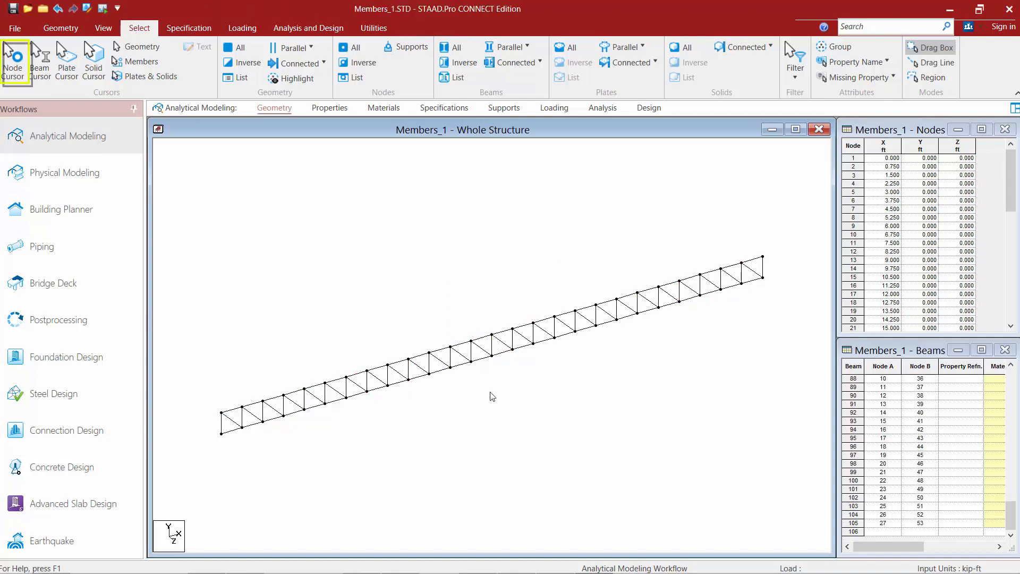
Using the Node Cursor, window-select the top and bottom nodes of the left half of the truss
{"action": "left_click", "coordinate": [15, 71]}
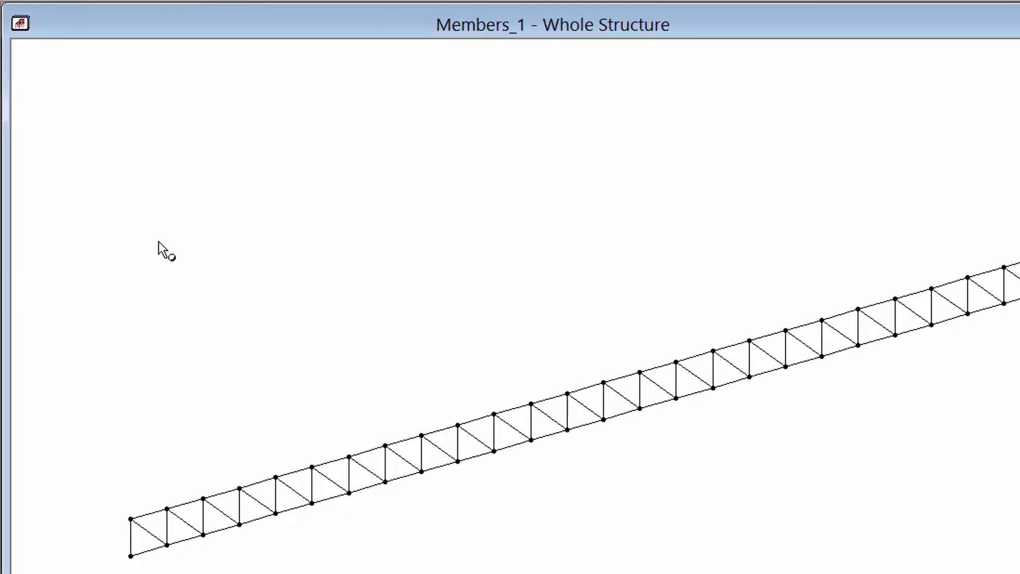
{"action": "left_click_drag", "start_coordinate": [82, 352], "coordinate": [600, 573]}
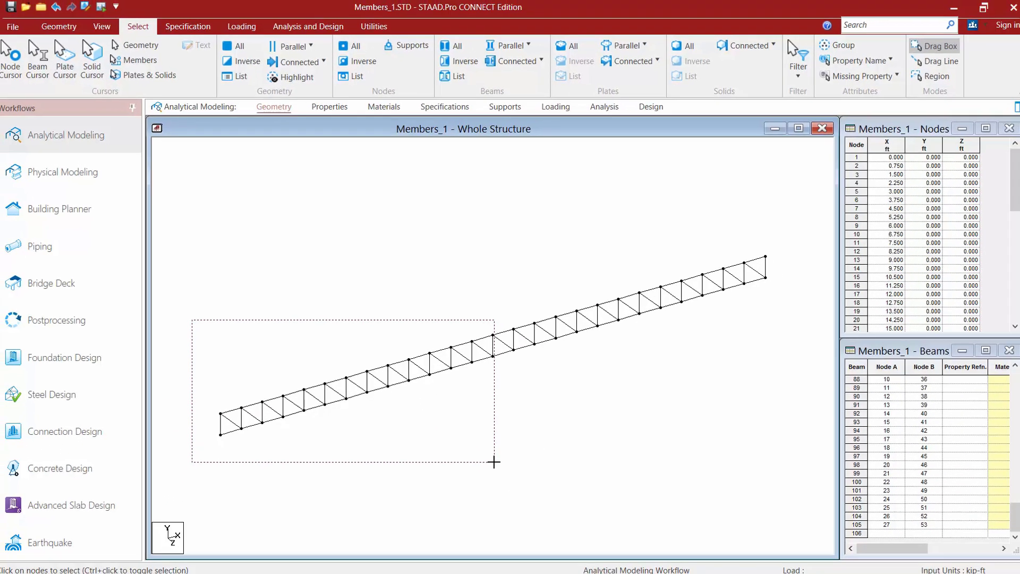
{"action": "left_click_drag", "start_coordinate": [493, 461], "coordinate": [494, 461]}
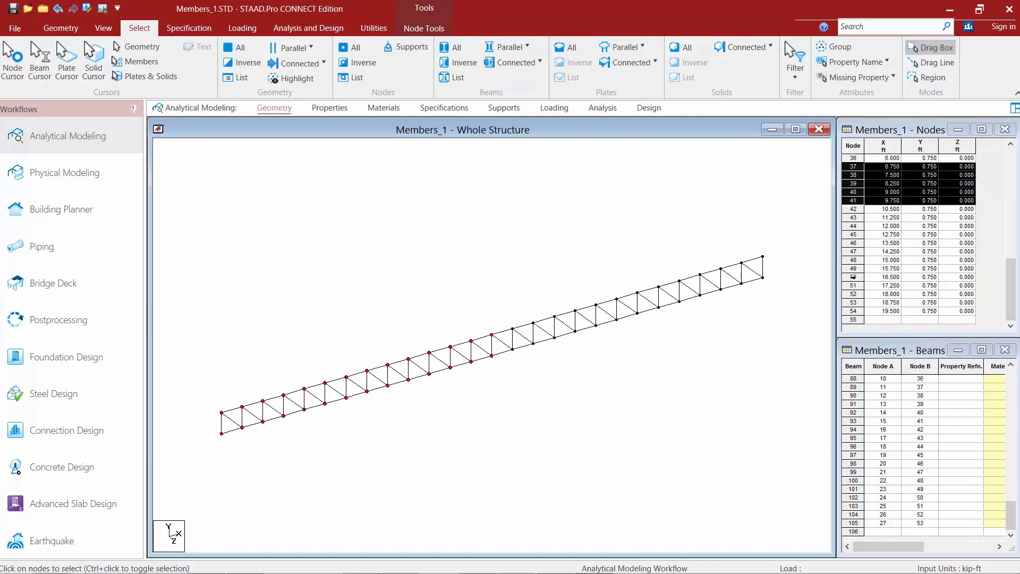
Select nodes 43 to 50 through the Nodes table and beams 89 to 97 through the Beams table, clearing each selection
{"action": "left_click_drag", "start_coordinate": [852, 277], "coordinate": [853, 218]}
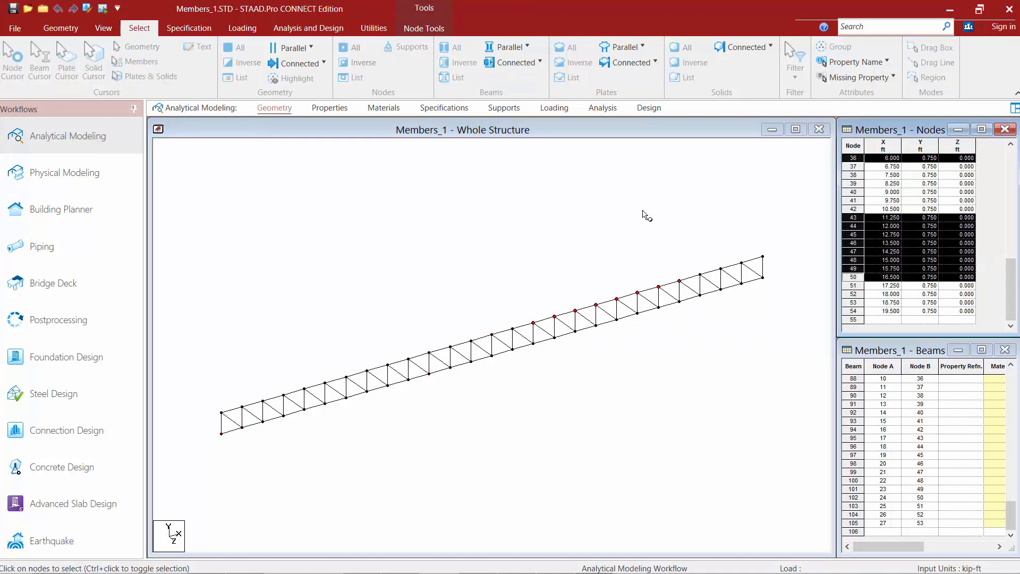
{"action": "left_click", "coordinate": [534, 243]}
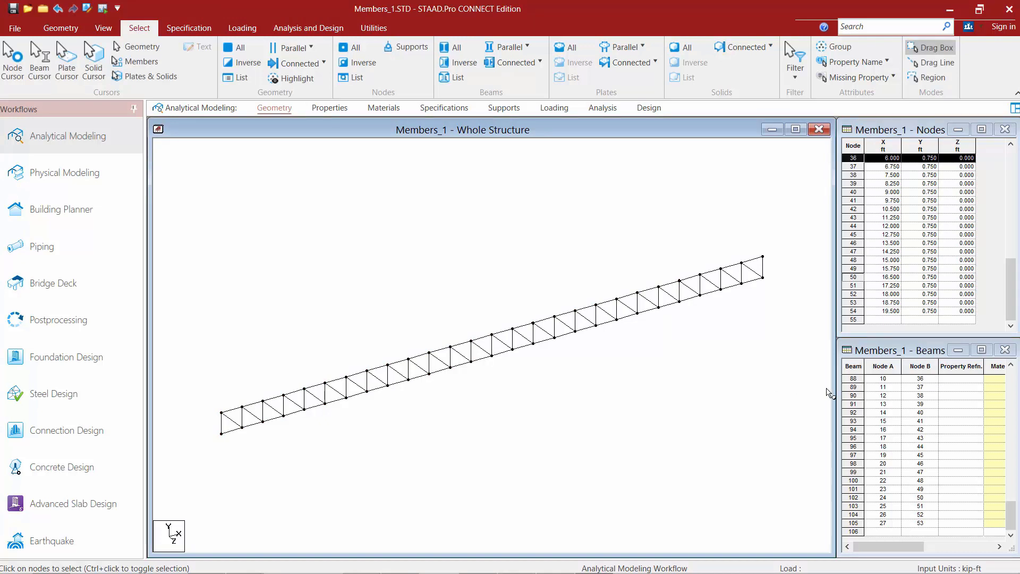
{"action": "left_click_drag", "start_coordinate": [853, 388], "coordinate": [853, 454]}
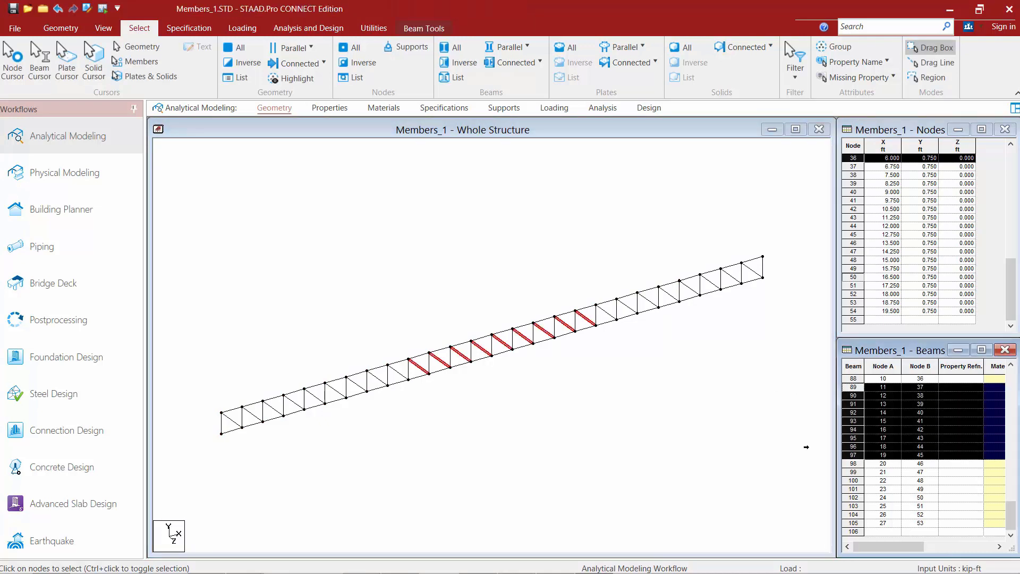
{"action": "left_click", "coordinate": [585, 439]}
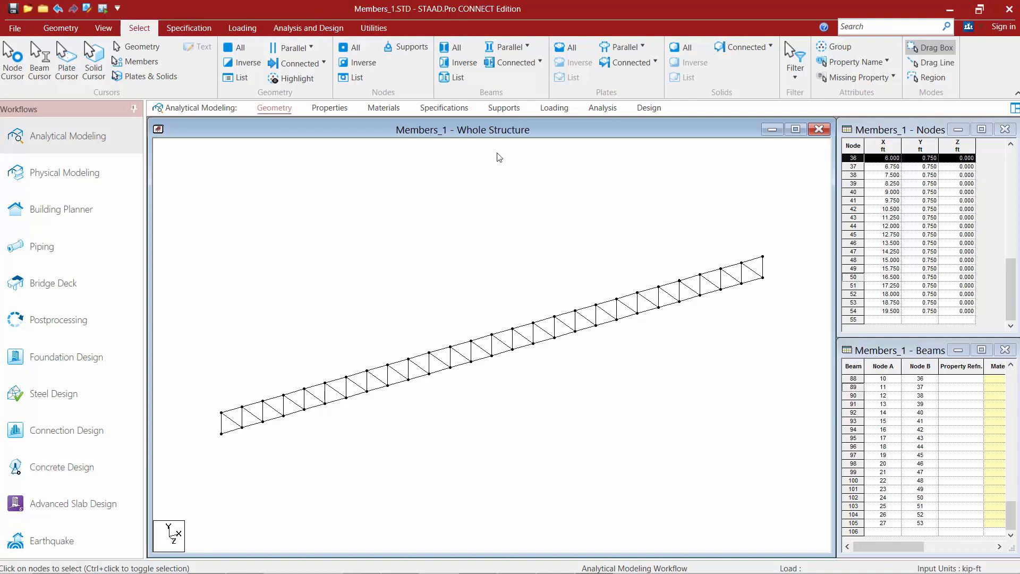
Select all beams parallel to the X axis and clear the selection
{"action": "left_click", "coordinate": [516, 49]}
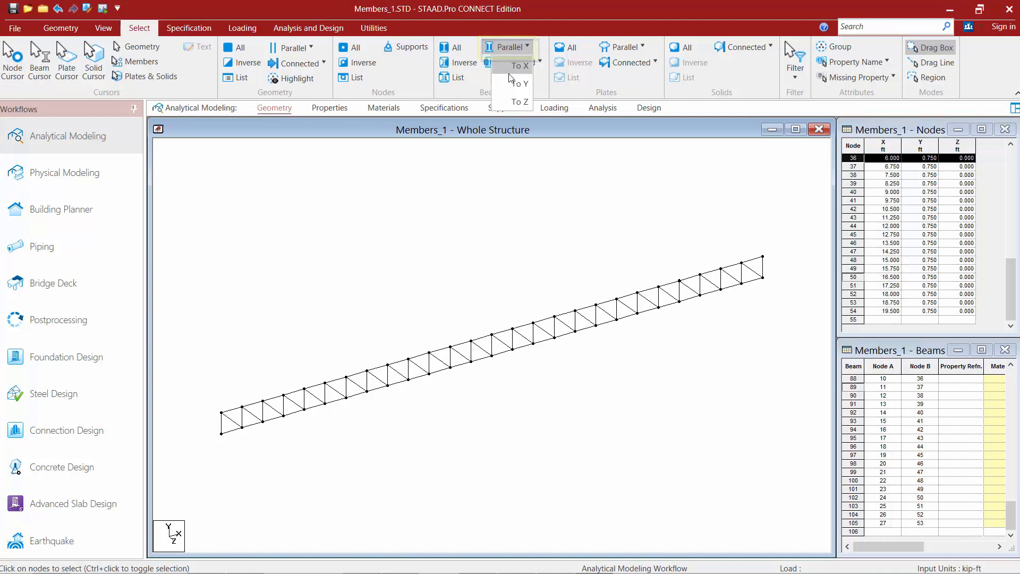
{"action": "left_click", "coordinate": [509, 69]}
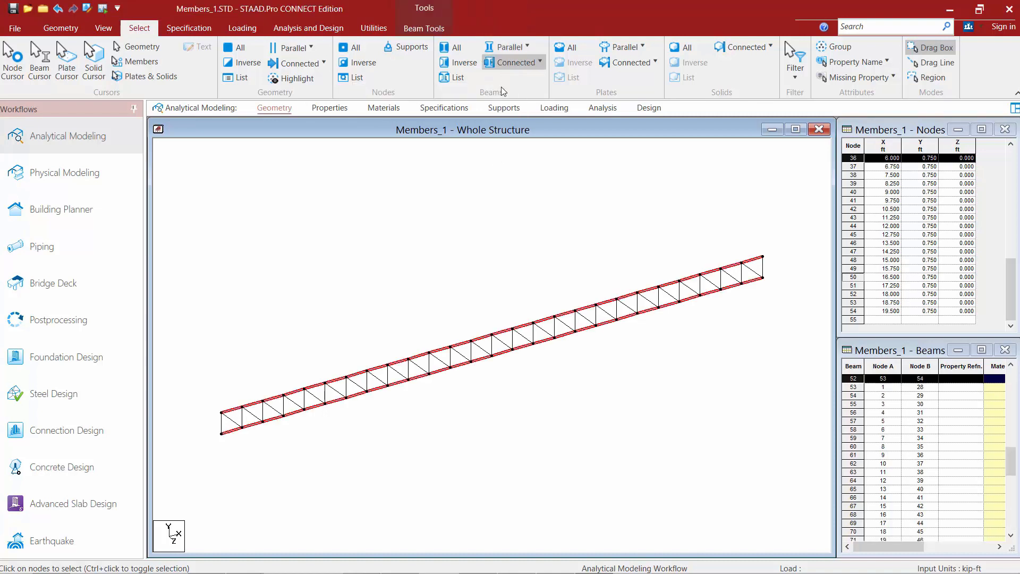
{"action": "left_click", "coordinate": [415, 239]}
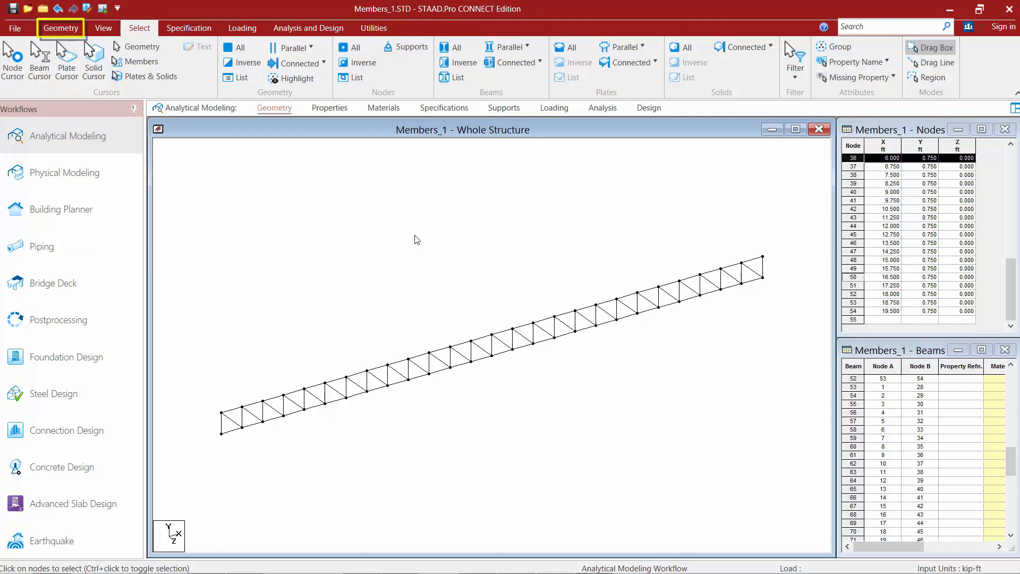
Set the model's English input length unit to Inch and apply it
{"action": "left_click", "coordinate": [65, 29]}
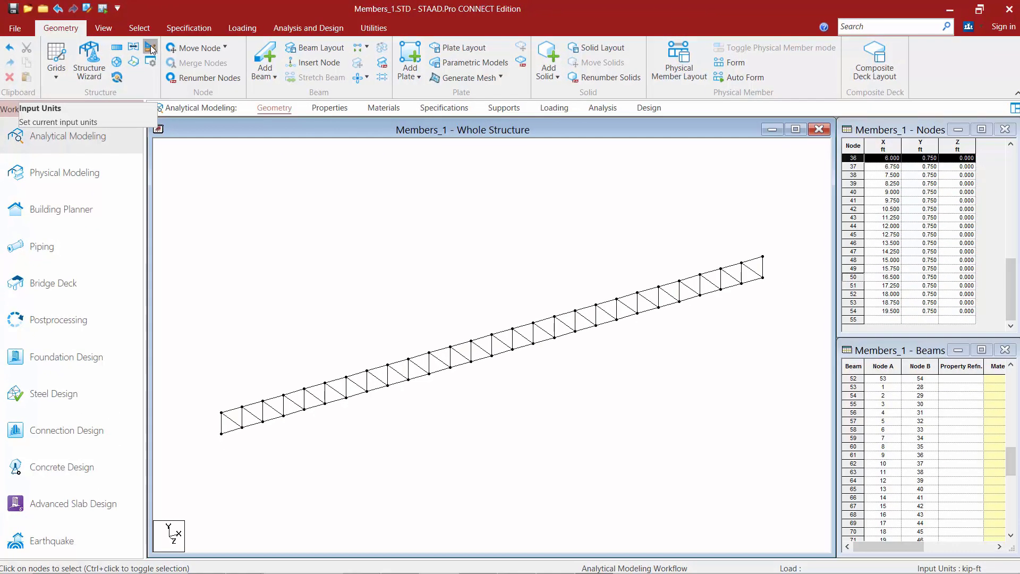
{"action": "left_click", "coordinate": [241, 73]}
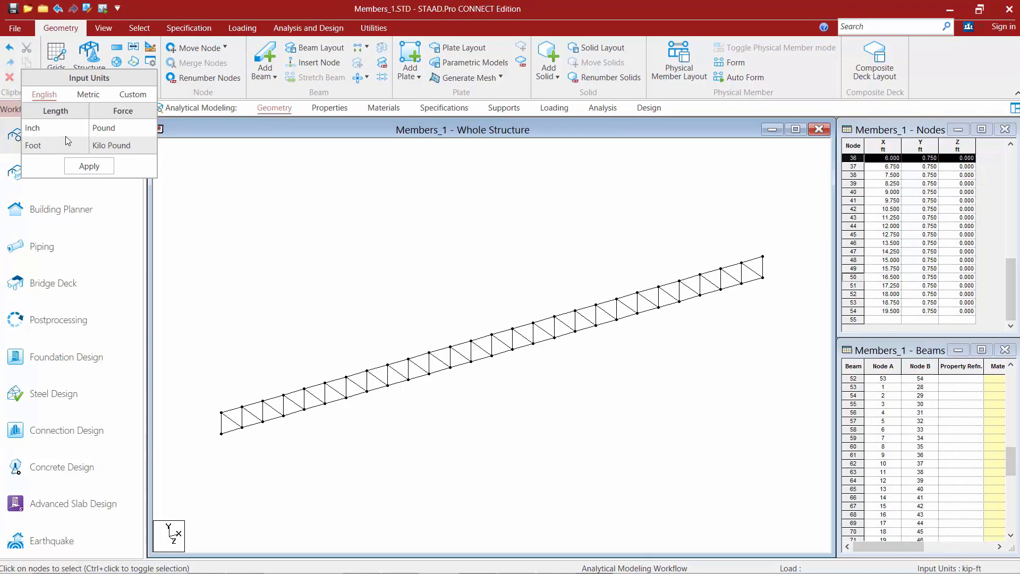
{"action": "left_click", "coordinate": [49, 130]}
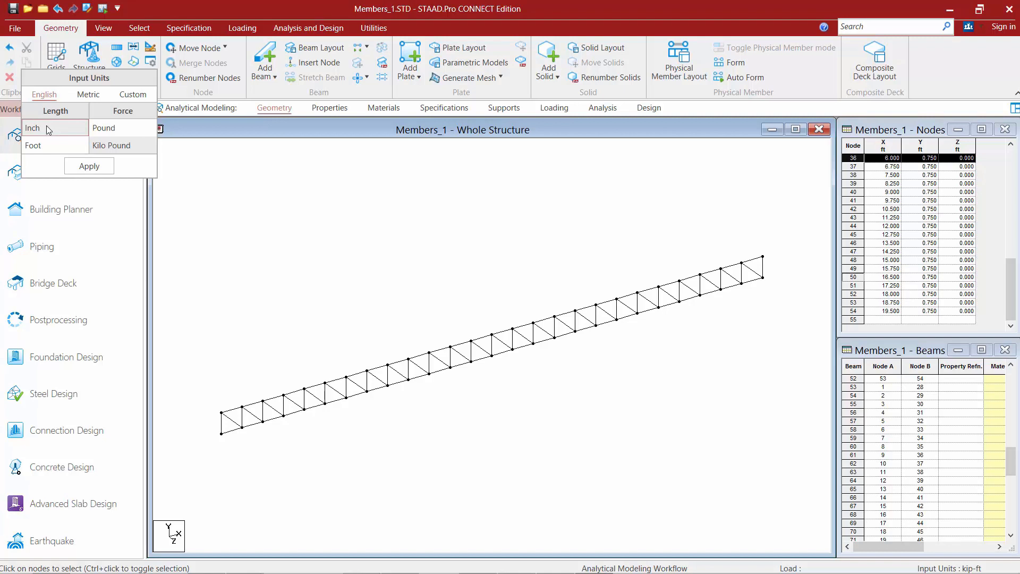
{"action": "left_click", "coordinate": [85, 167]}
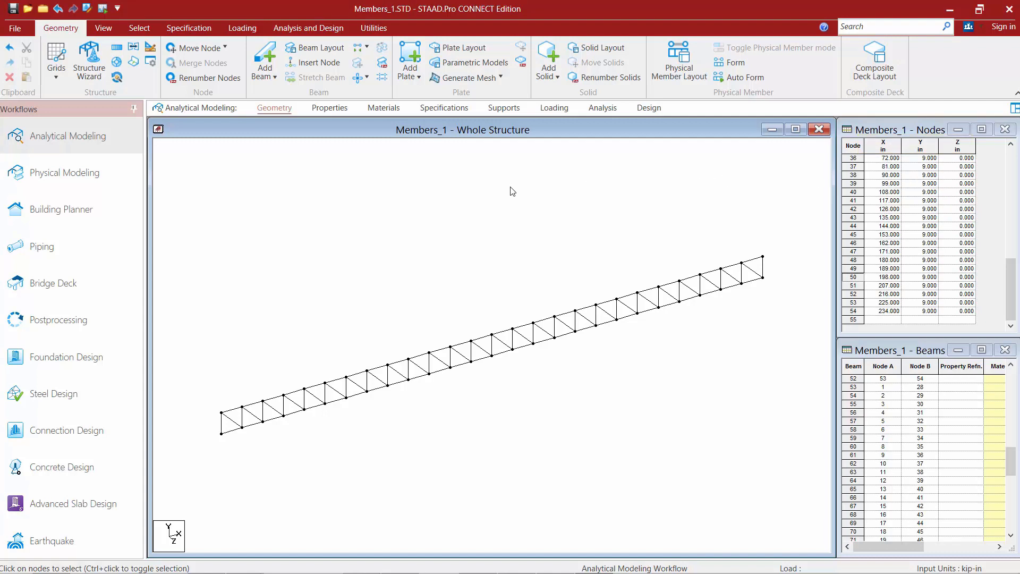
Set the model's English input length unit back to Foot and apply it
{"action": "left_click", "coordinate": [152, 48]}
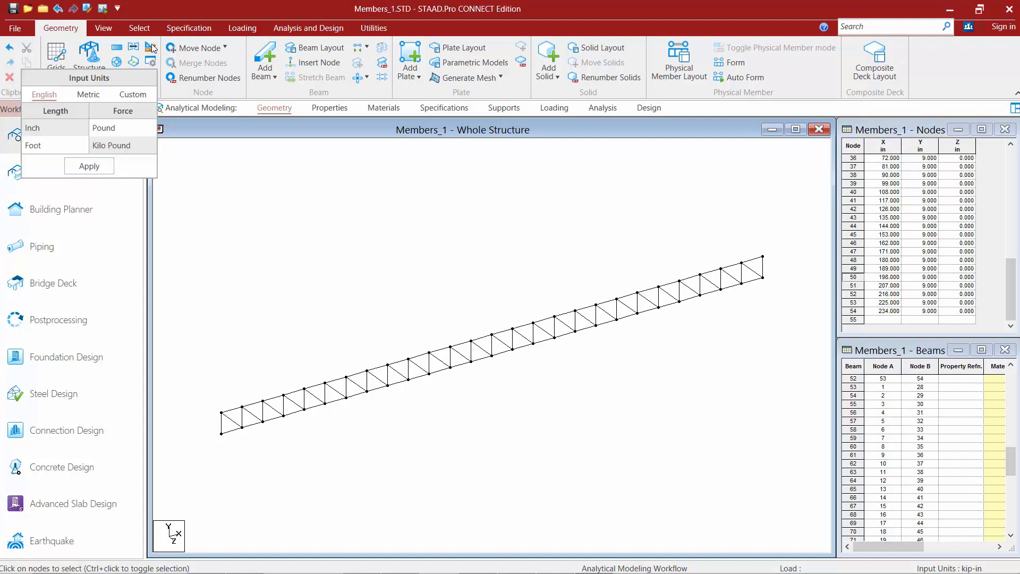
{"action": "left_click", "coordinate": [34, 152]}
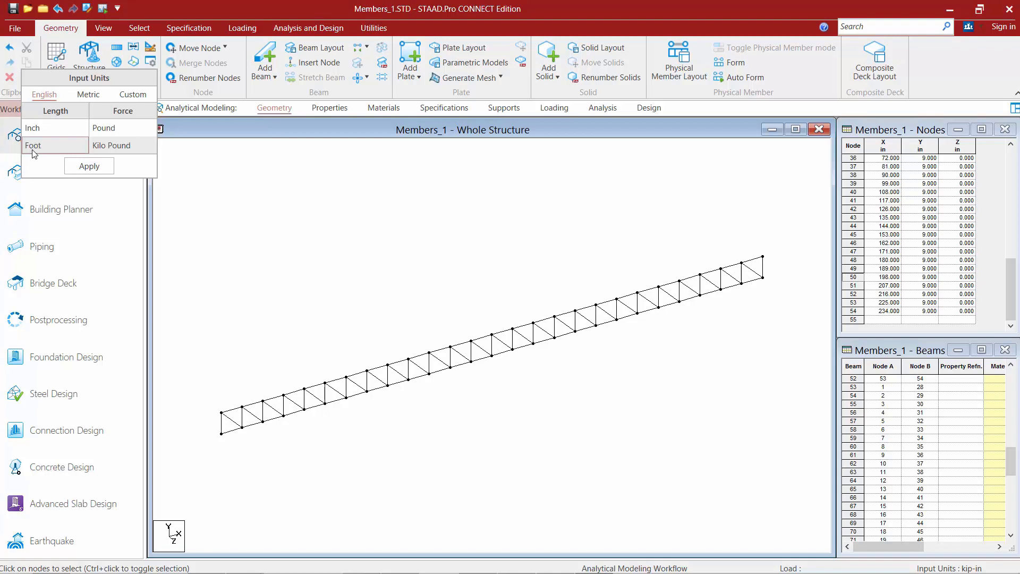
{"action": "left_click", "coordinate": [89, 166]}
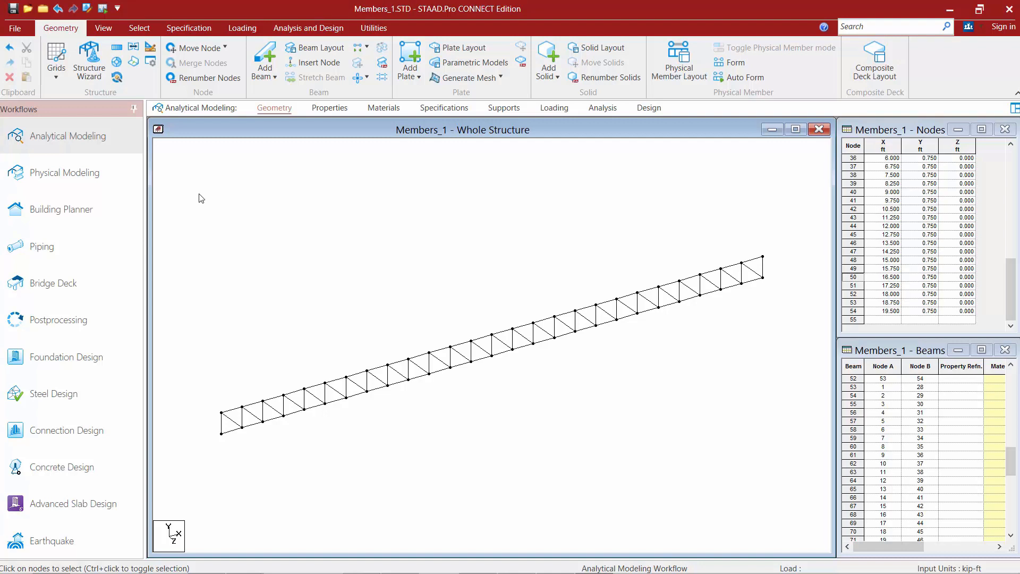
View the truss from the front and from the side, and return it to the isometric view
{"action": "left_click", "coordinate": [98, 28]}
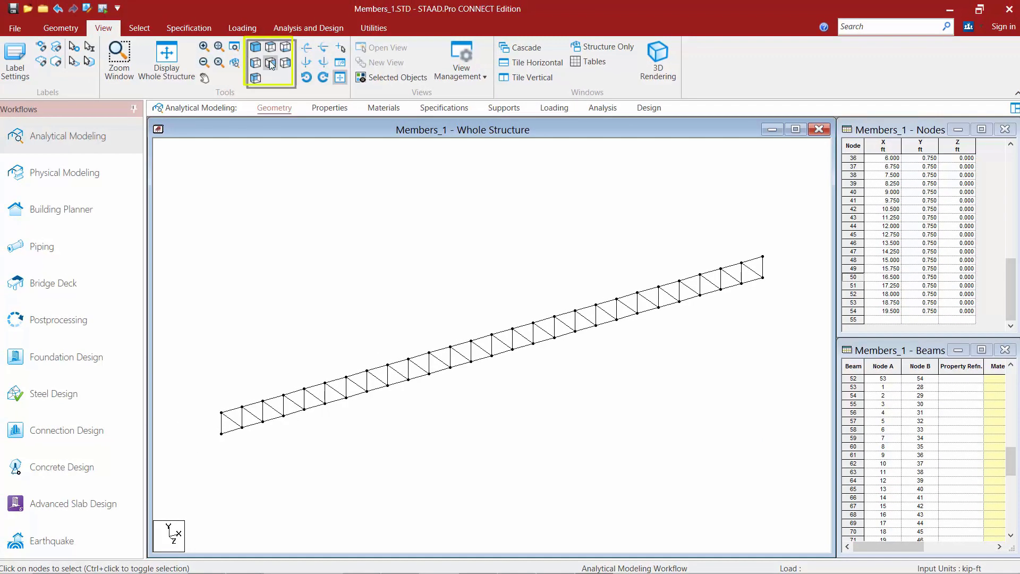
{"action": "left_click", "coordinate": [269, 62]}
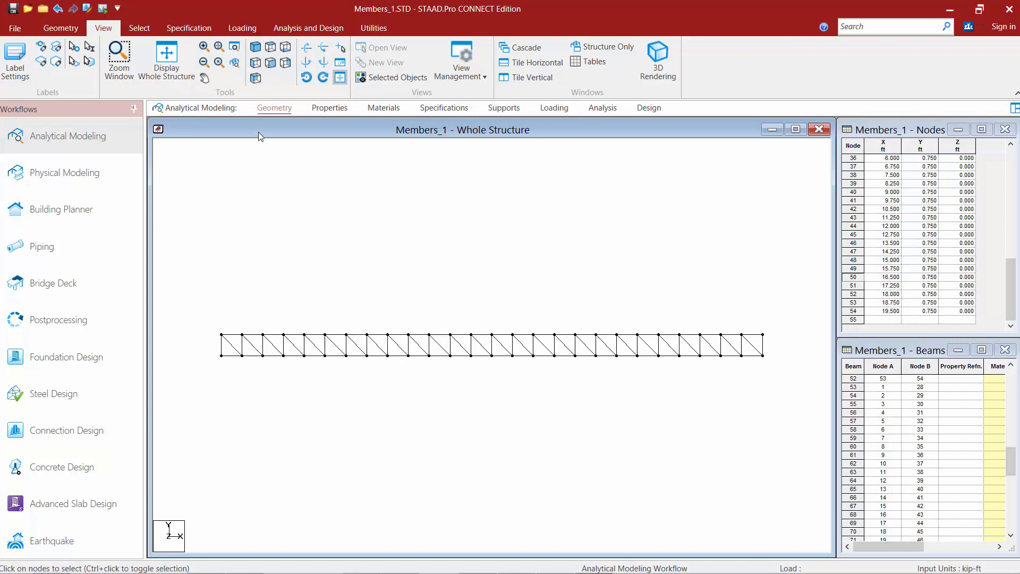
{"action": "left_click", "coordinate": [255, 62]}
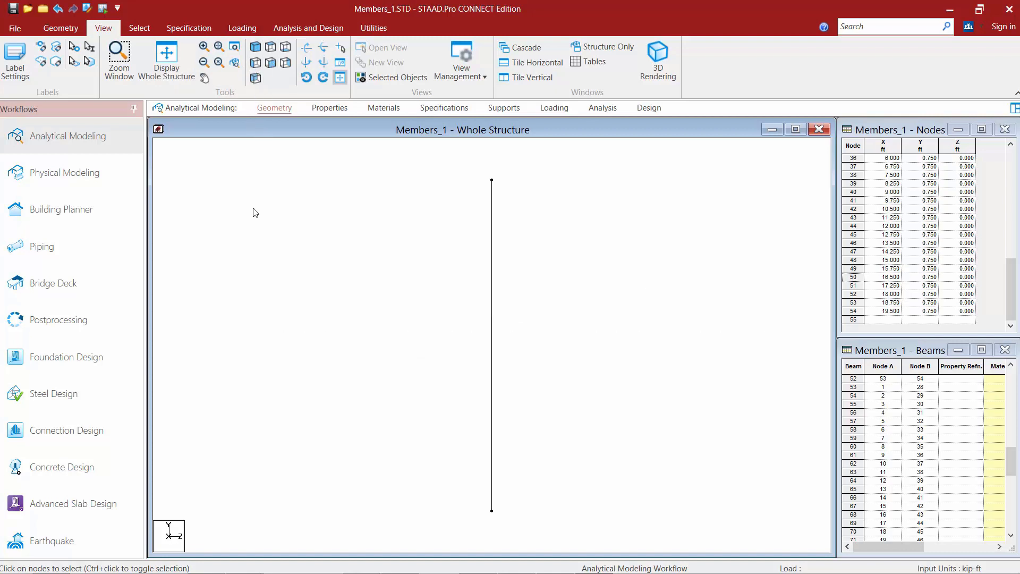
{"action": "left_click", "coordinate": [255, 49]}
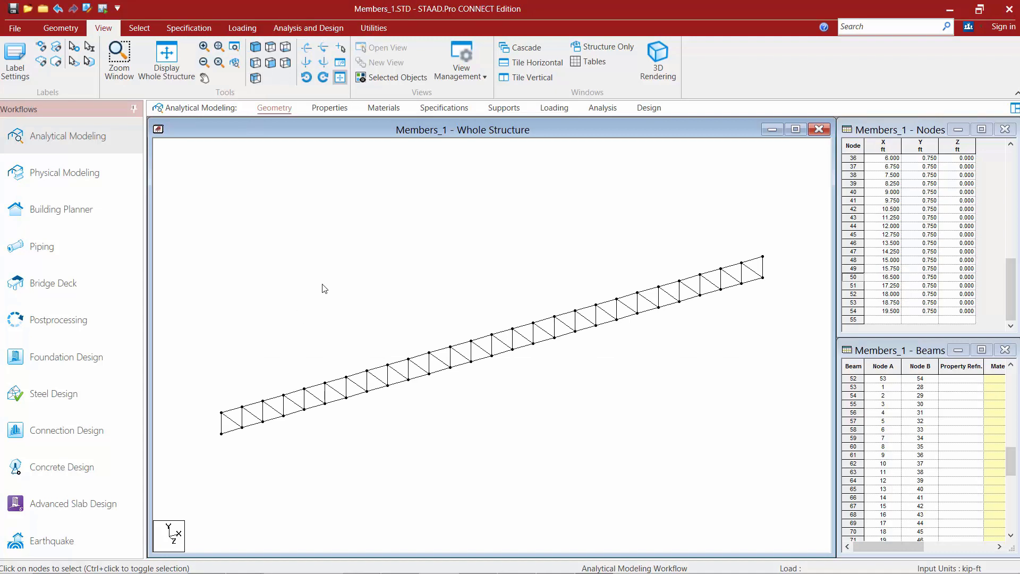
Rotate the truss about the horizontal axis to inspect it from several angles, and restore the isometric view
{"action": "key", "text": "Down"}
{"action": "key", "text": "Down"}
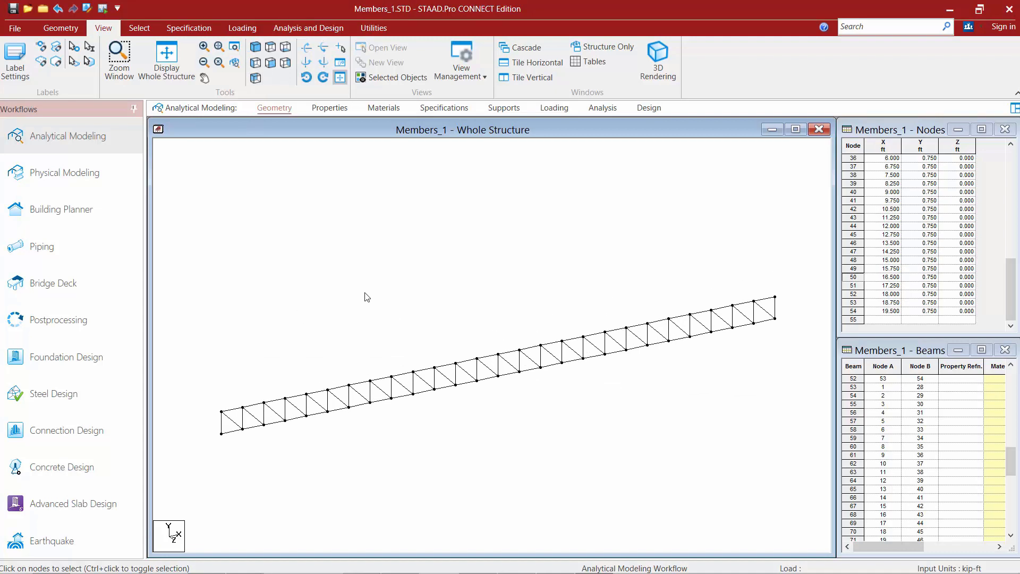
{"action": "key", "text": "Down"}
{"action": "key", "text": "Down"}
{"action": "key", "text": "Down"}
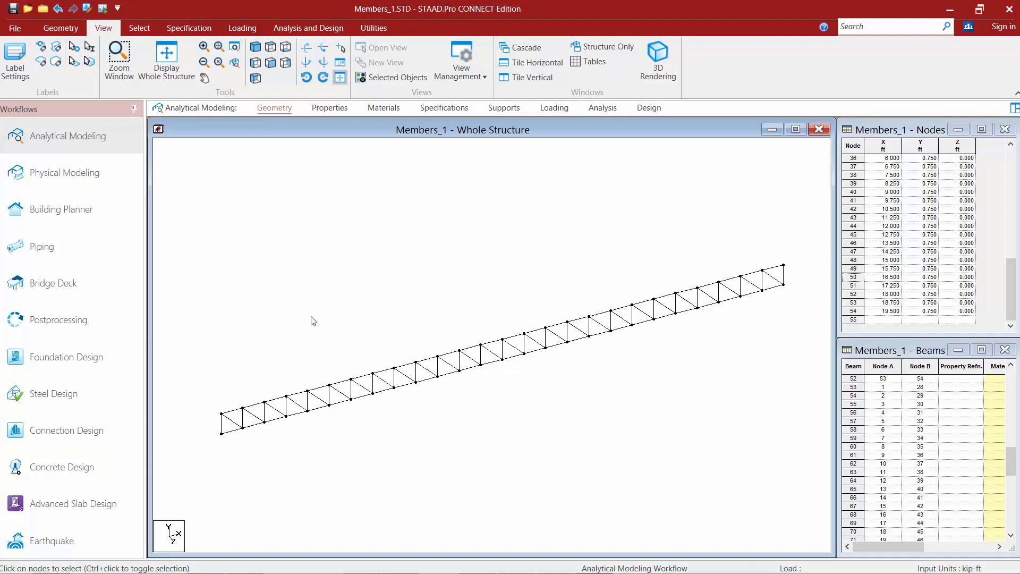
{"action": "key", "text": "Down"}
{"action": "key", "text": "Down"}
{"action": "key", "text": "Down"}
{"action": "key", "text": "Down"}
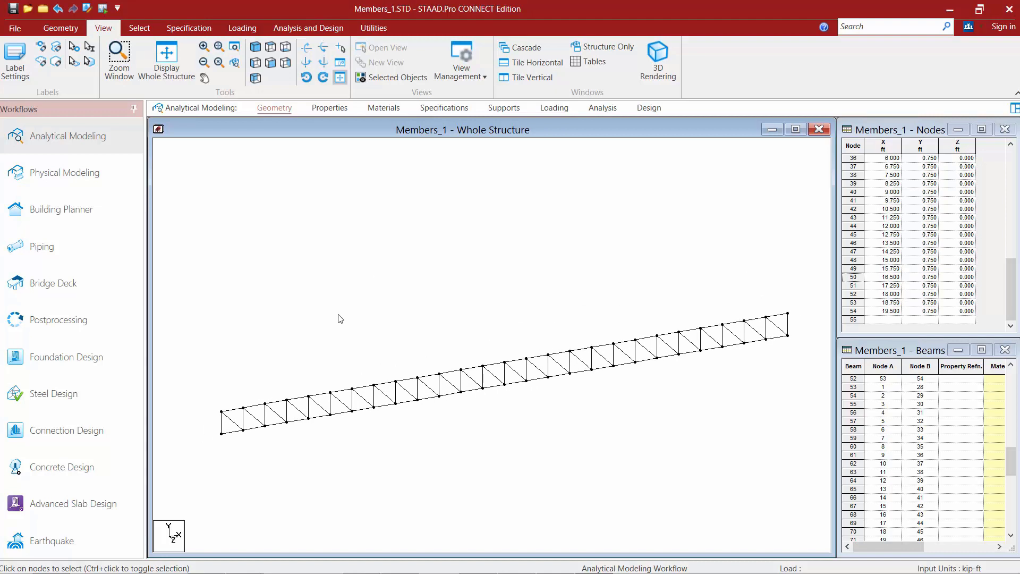
{"action": "key", "text": "Down"}
{"action": "left_click", "coordinate": [256, 48]}
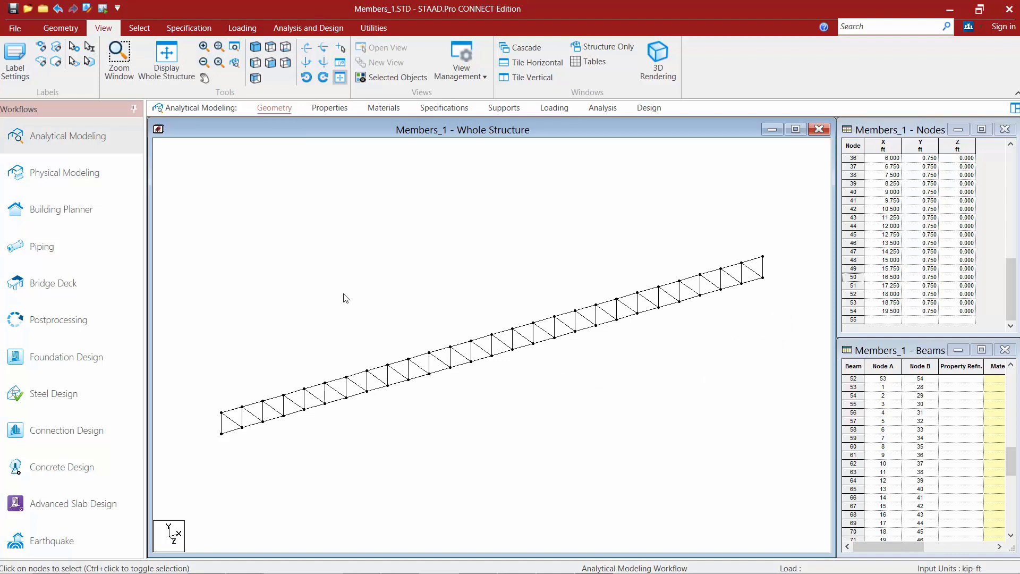
Display the node number labels on the model, and locate node 54 by selecting it in the Nodes table before clearing the selection
{"action": "left_click", "coordinate": [14, 60]}
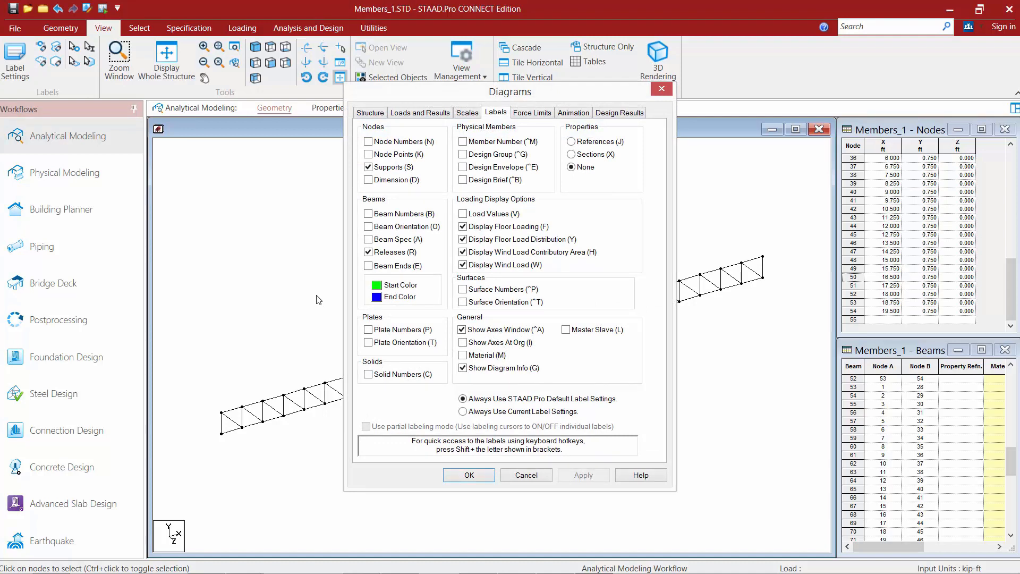
{"action": "left_click", "coordinate": [368, 141]}
{"action": "left_click", "coordinate": [468, 475]}
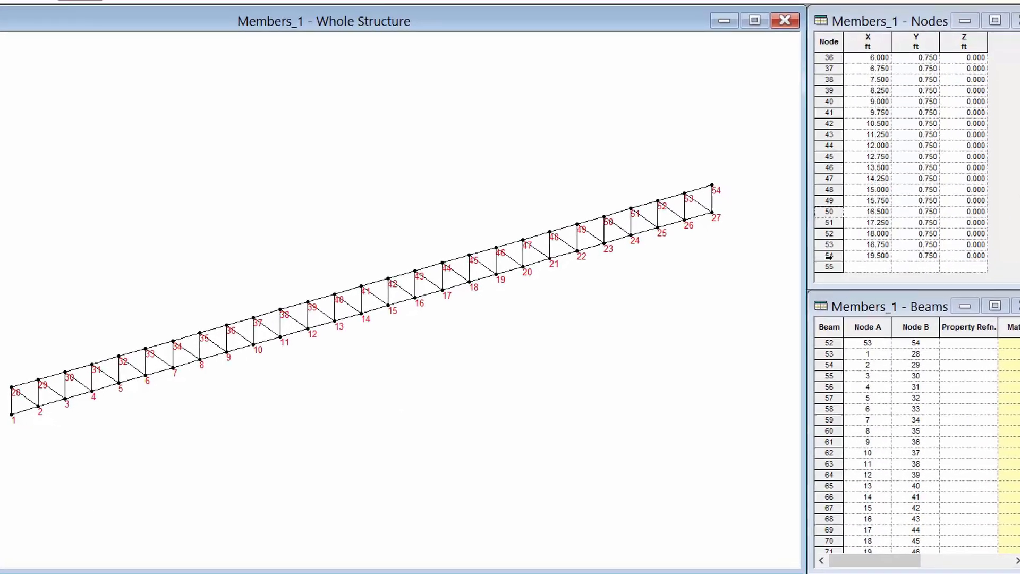
{"action": "left_click", "coordinate": [852, 312]}
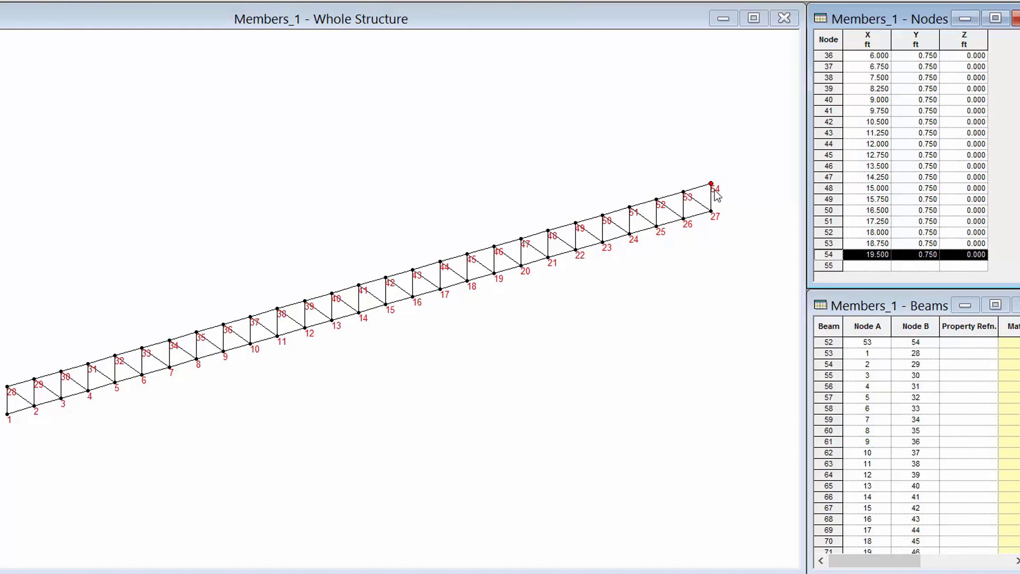
{"action": "left_click", "coordinate": [655, 329]}
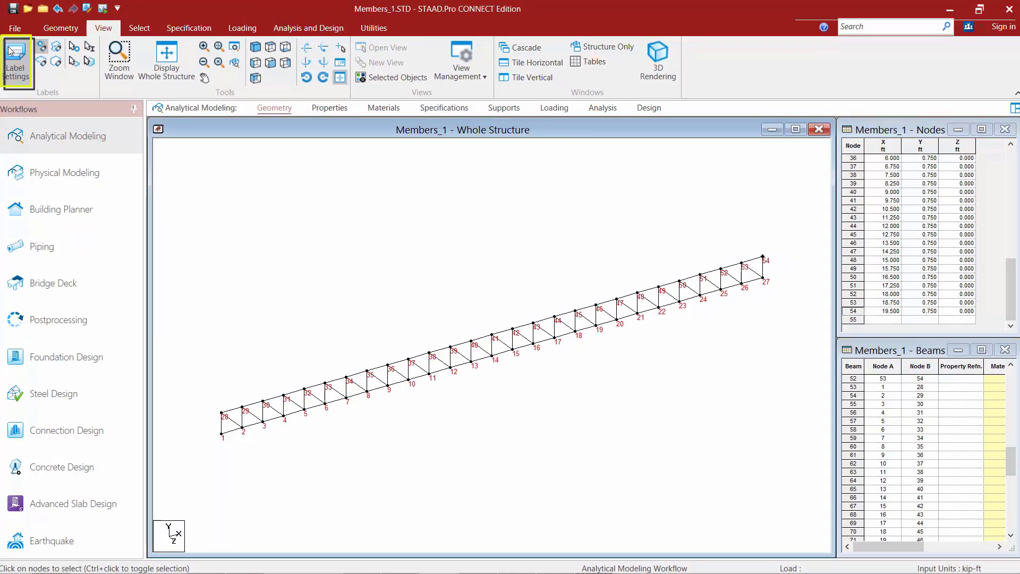
Turn off the node number labels in the label settings and accept the change
{"action": "left_click", "coordinate": [14, 57]}
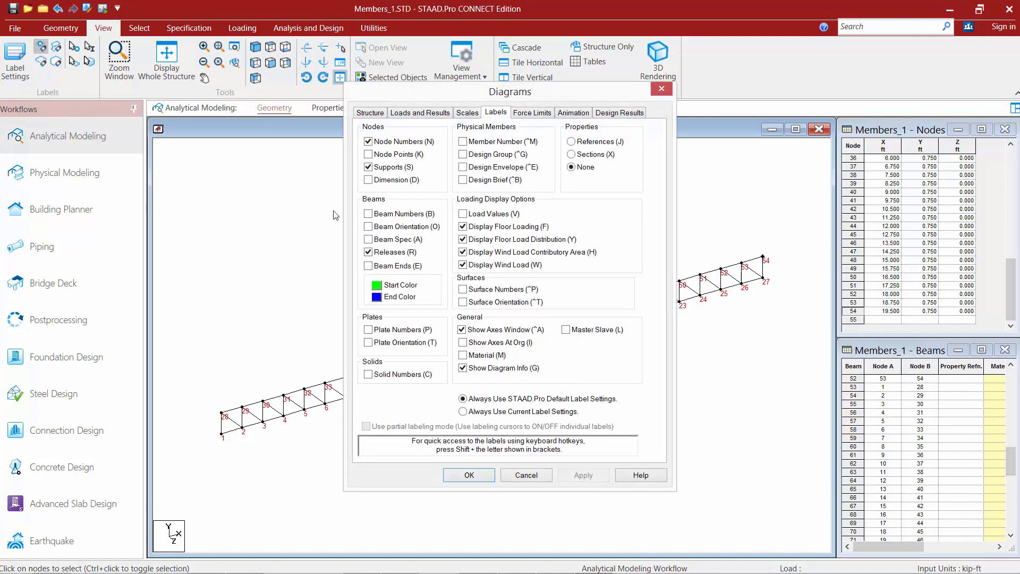
{"action": "left_click", "coordinate": [368, 142]}
{"action": "left_click", "coordinate": [469, 475]}
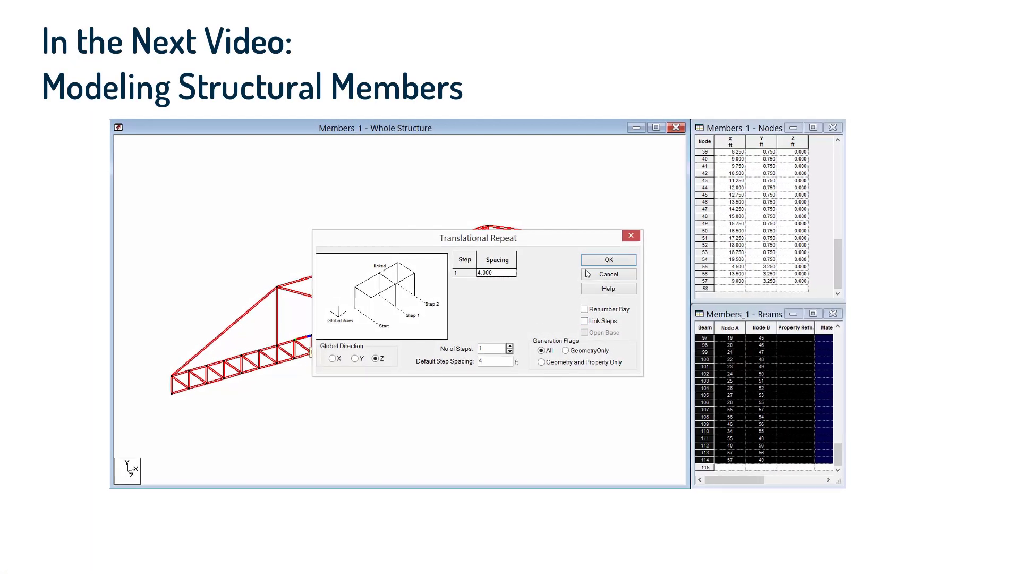
Repeat the selected truss one step in the global Z direction with a spacing of 4 ft
{"action": "left_click", "coordinate": [607, 264]}
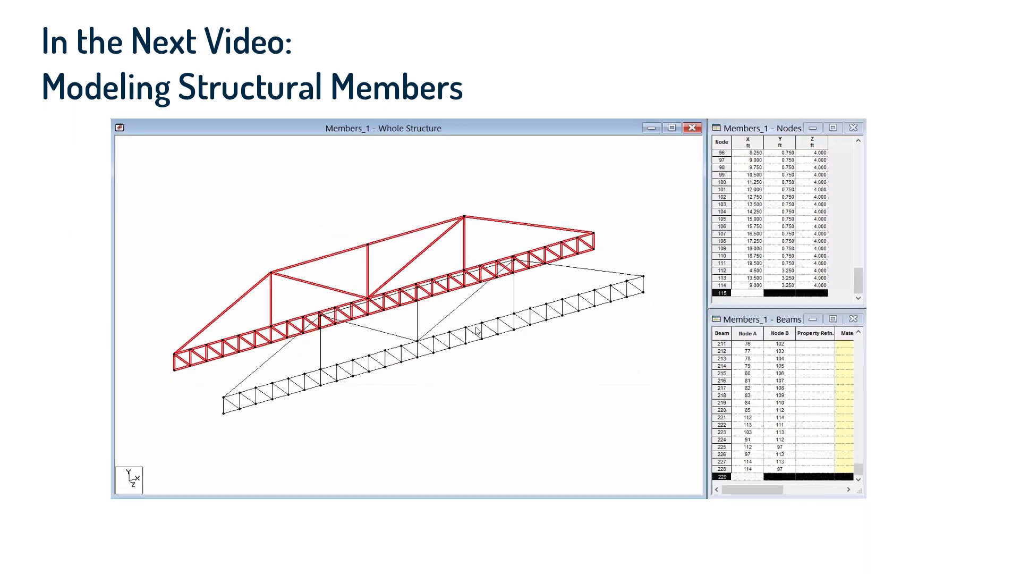